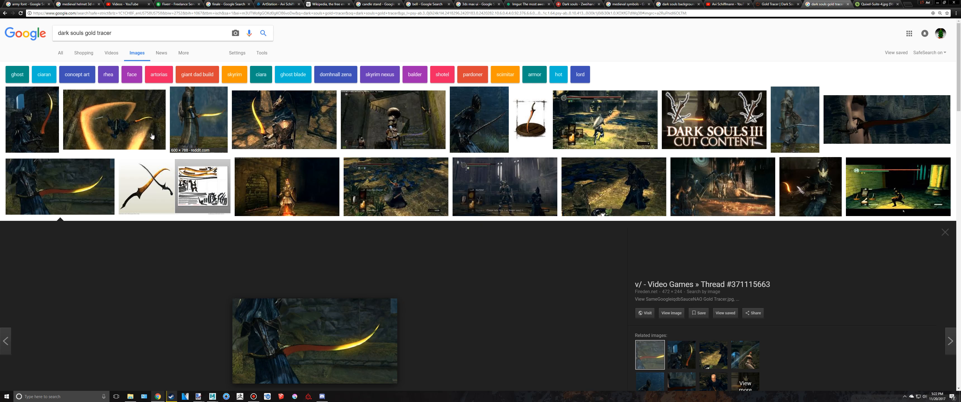
Step: Preview other Gold Tracer image results to compare possible sword references
click(38, 113)
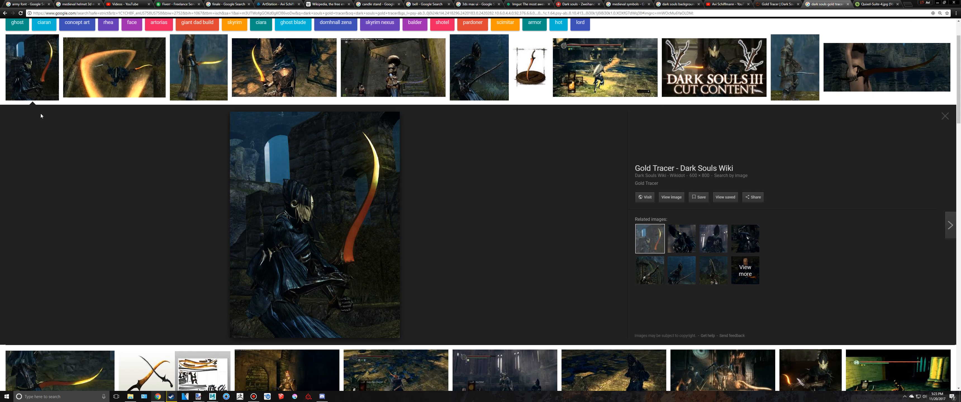
scroll(97, 244, down, 3)
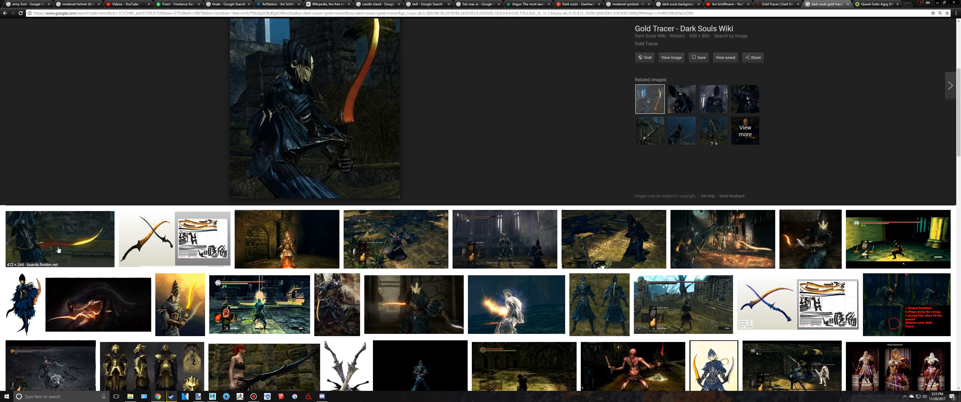
click(97, 244)
click(160, 82)
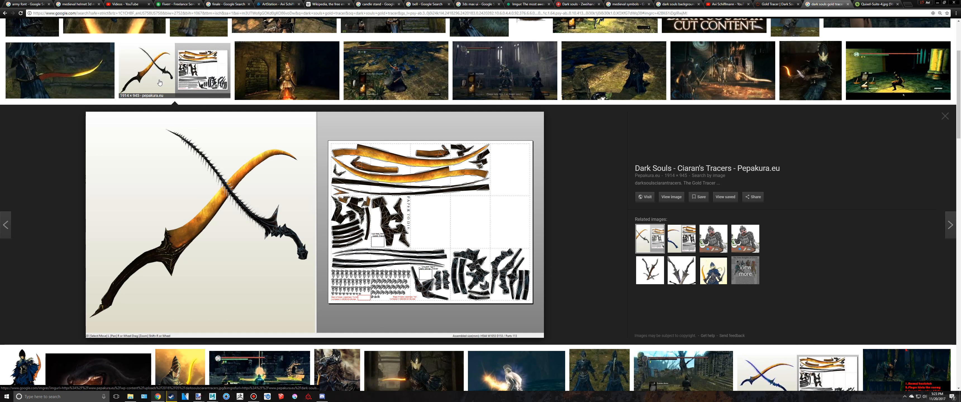
Step: Save the picture of the sword held horizontally as GoldTracer in the Blueprints folder
click(100, 86)
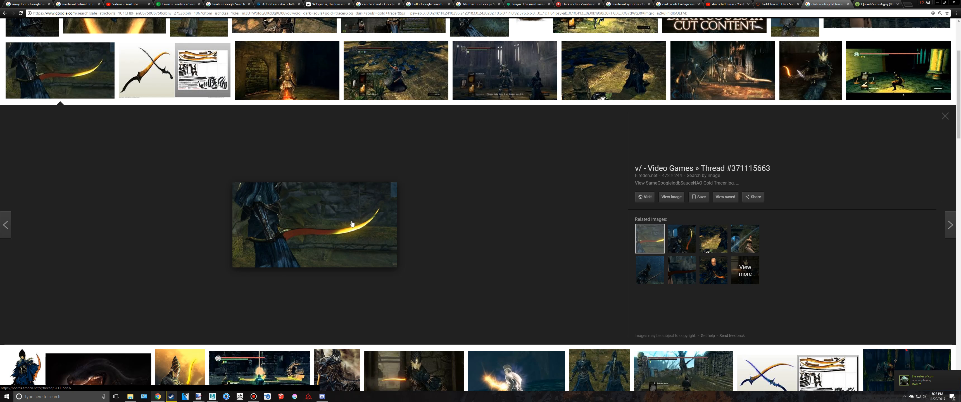
right_click(325, 246)
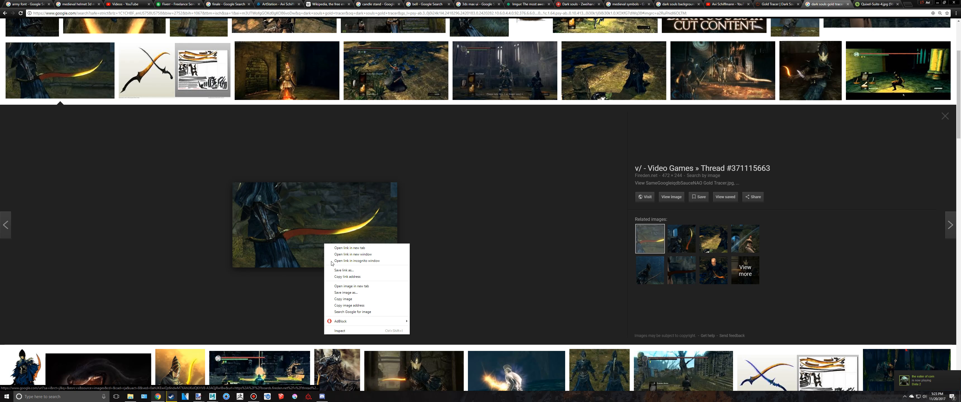
click(341, 294)
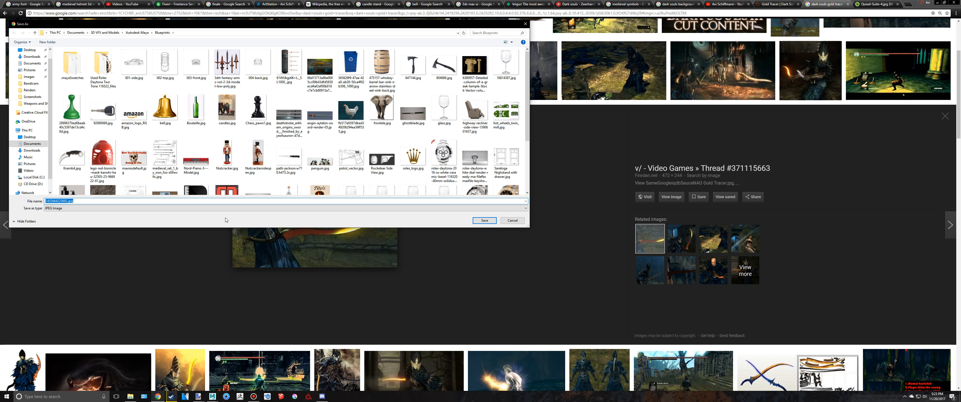
text(GoldTracer)
key(Return)
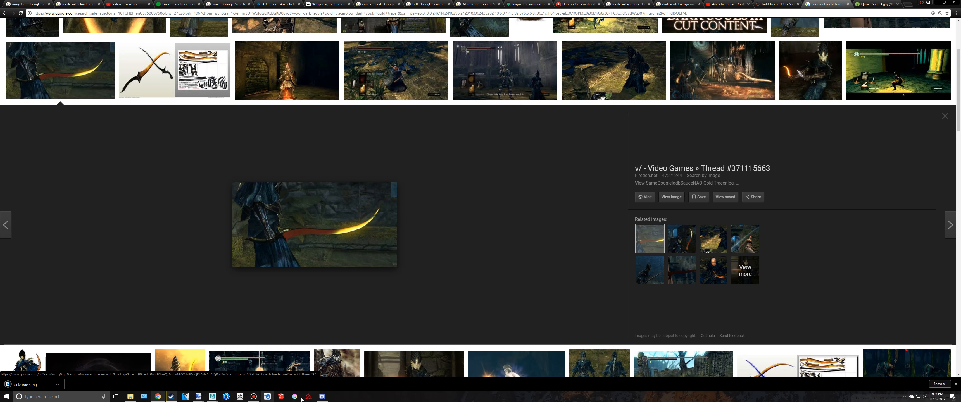
Step: Switch to Maya and maximize the side view
click(321, 398)
click(159, 398)
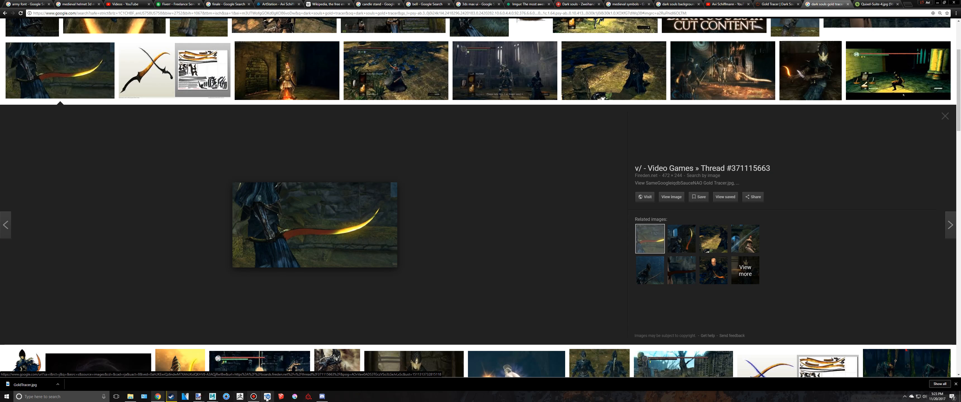
click(213, 397)
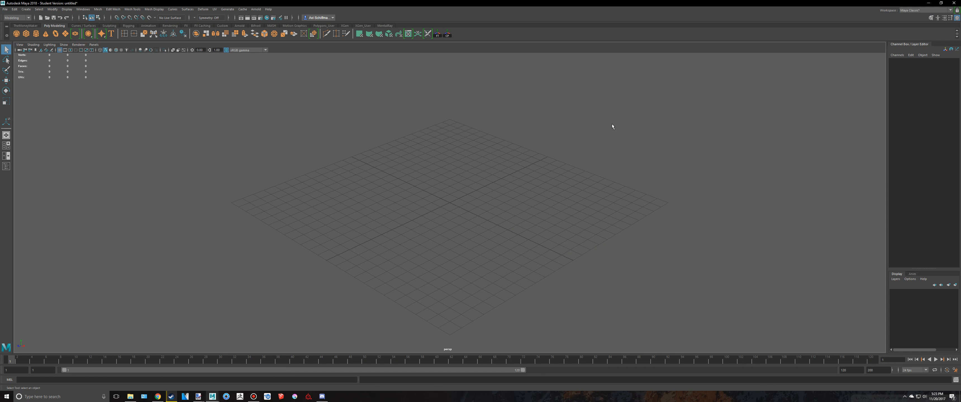
key(space)
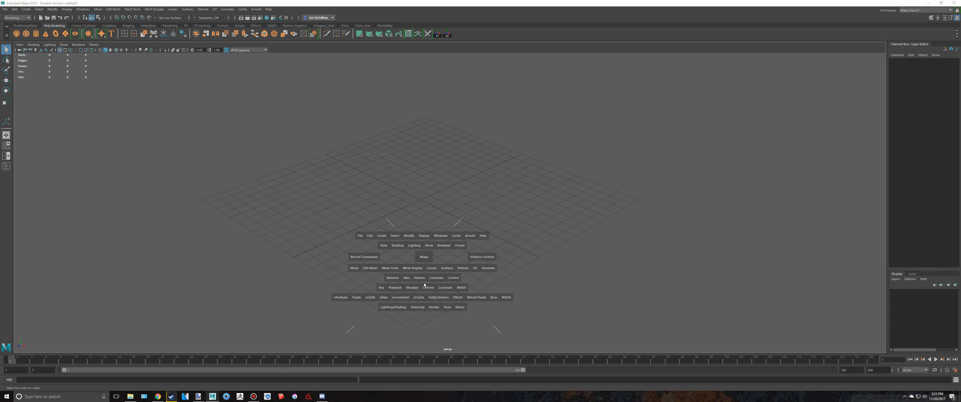
key(space)
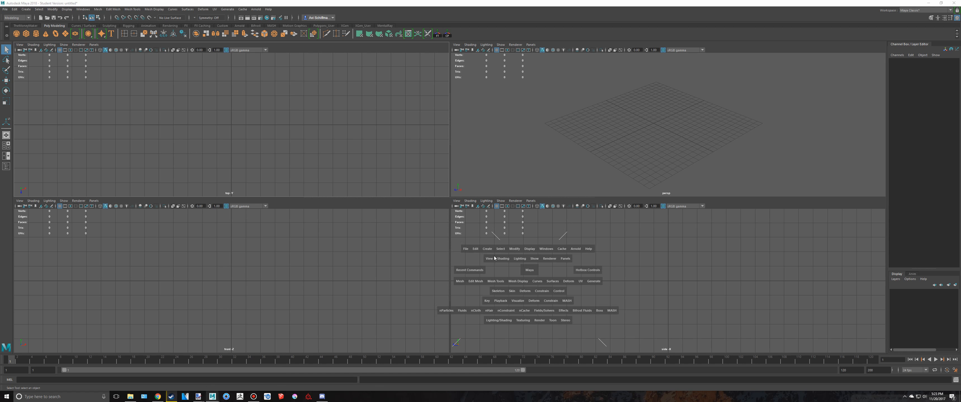
Step: Import GoldTracer.jpg from the Blueprints folder as an image plane in the side view
click(19, 45)
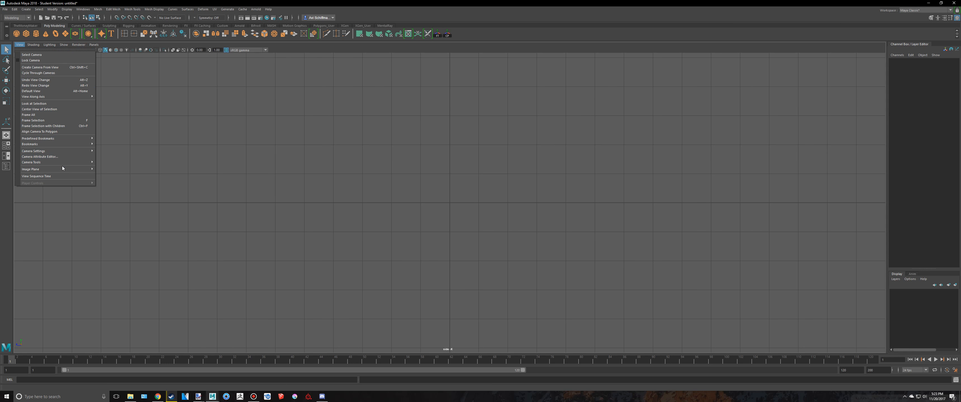
mouse_move(62, 168)
click(126, 176)
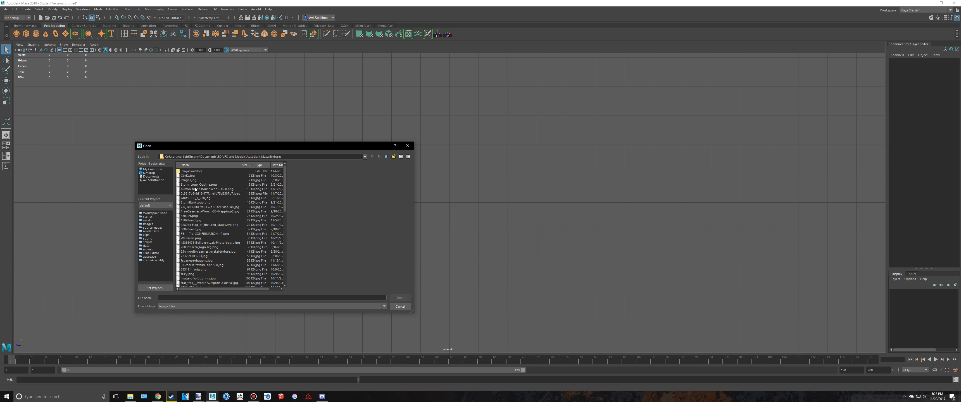
text(gol)
click(387, 157)
double_click(192, 183)
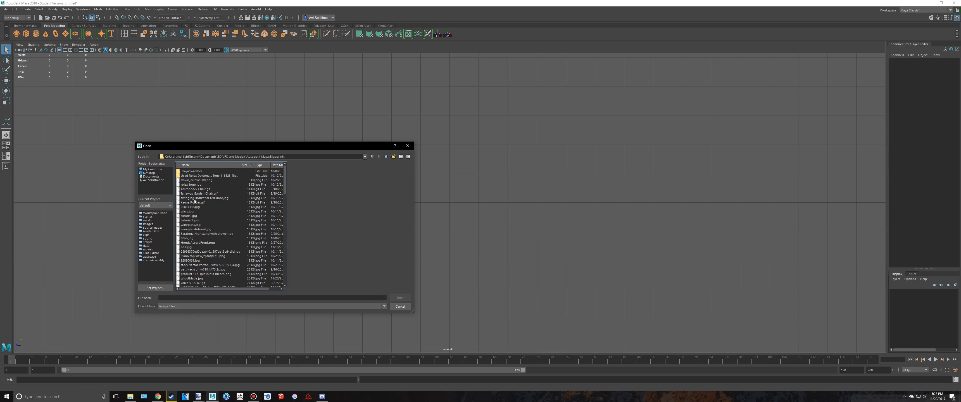
click(189, 297)
text(gol)
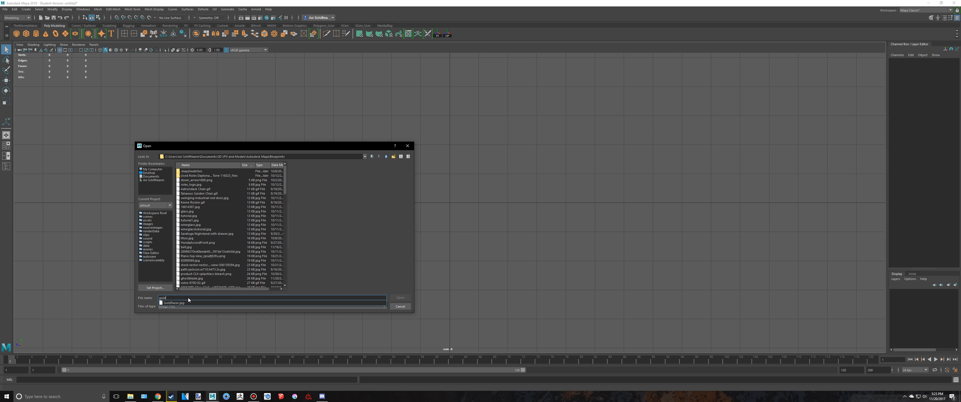
text(d)
click(175, 303)
click(400, 297)
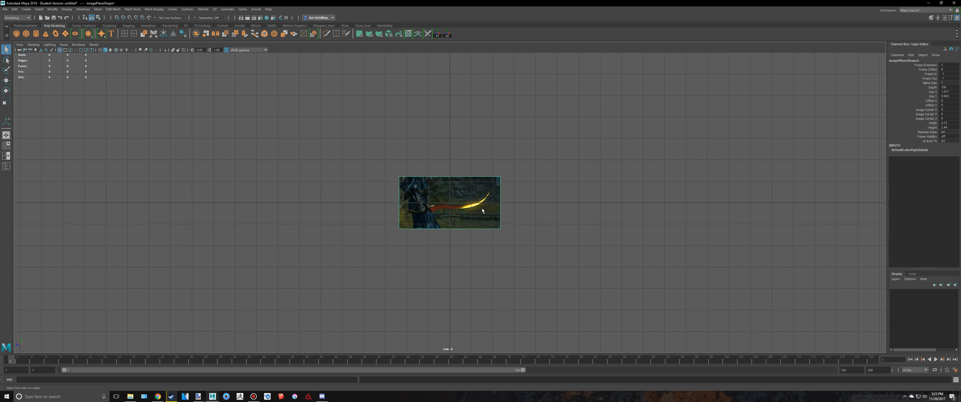
Step: Scale the sword image plane up uniformly so it is several times larger
key(space)
alt+drag(684, 124, 746, 116)
key(r)
key(ctrl+z)
drag(655, 121, 719, 122)
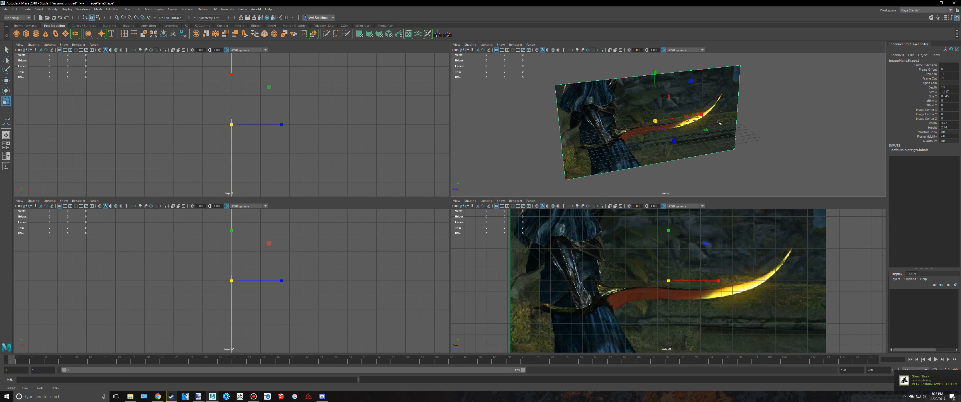
drag(674, 142, 736, 158)
key(alt+Tab)
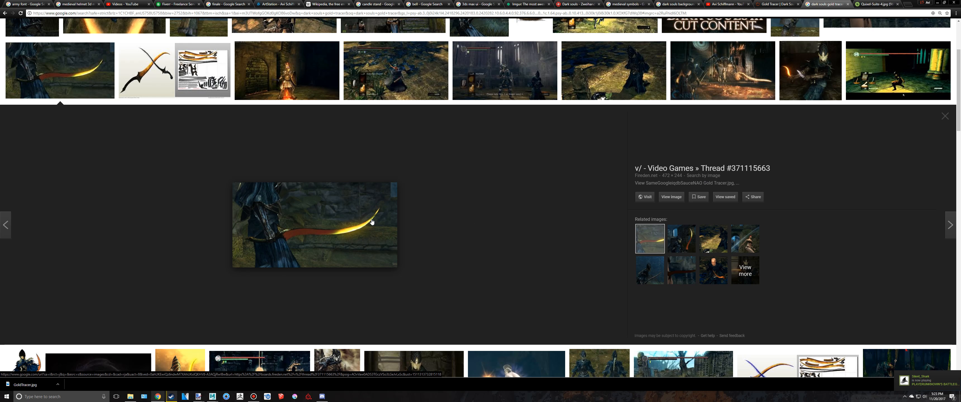
key(alt+Tab)
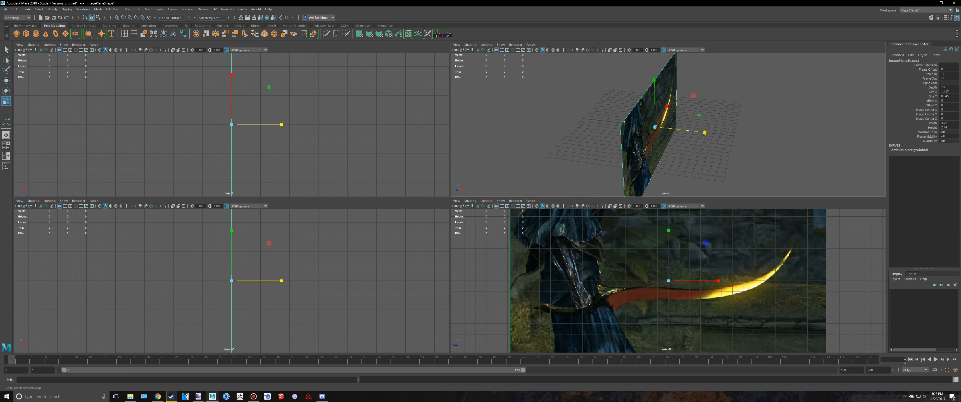
key(alt+Tab)
key(alt+Tab)
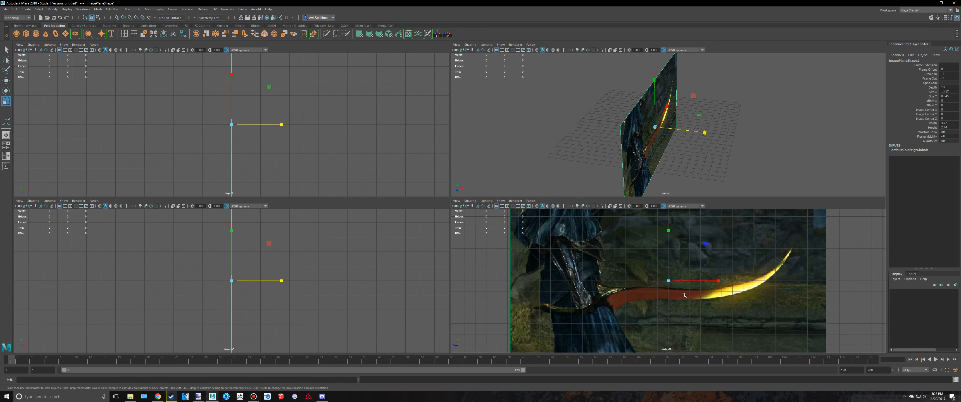
Step: Hide the grid in the side view so only the sword reference shows
alt+middle_drag(530, 241, 603, 252)
click(498, 208)
scroll(541, 239, down, 2)
key(space)
scroll(544, 227, down, 2)
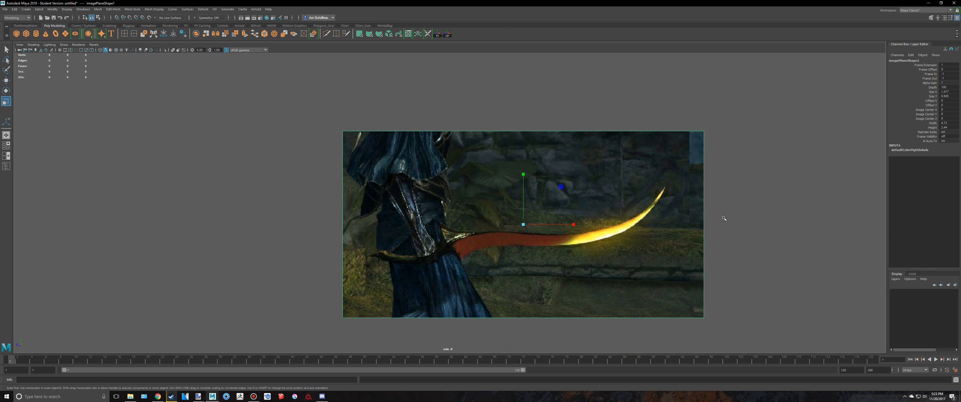
Step: Move the image plane along X off the grid's edge and hide it in the perspective view only
key(space)
key(w)
drag(702, 129, 623, 134)
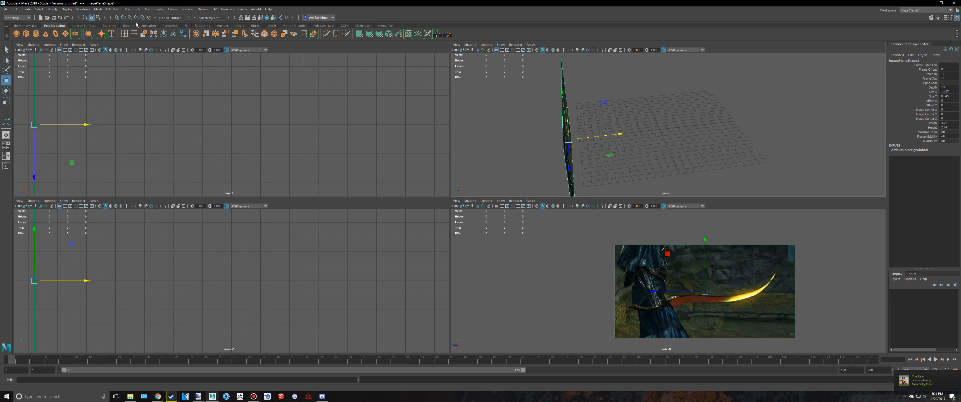
click(503, 46)
click(551, 131)
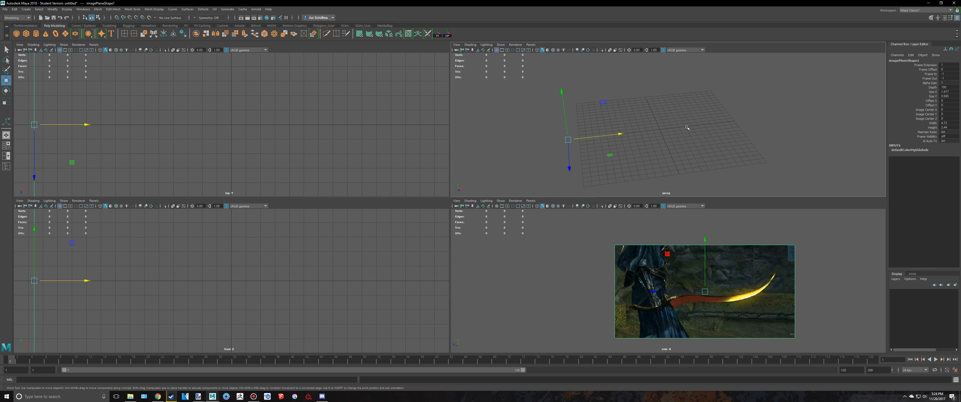
click(669, 113)
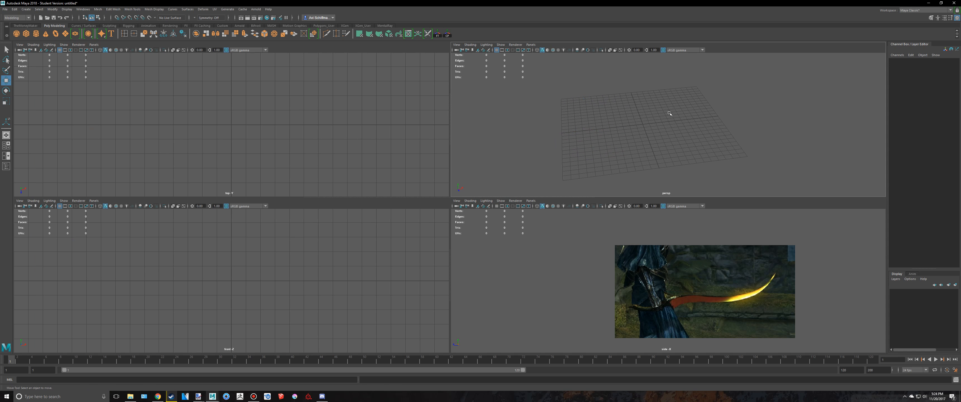
Step: Maximize the side view on the sword and activate the CV Curve tool at the blade's base
scroll(528, 283, up, 2)
alt+middle_drag(678, 267, 632, 243)
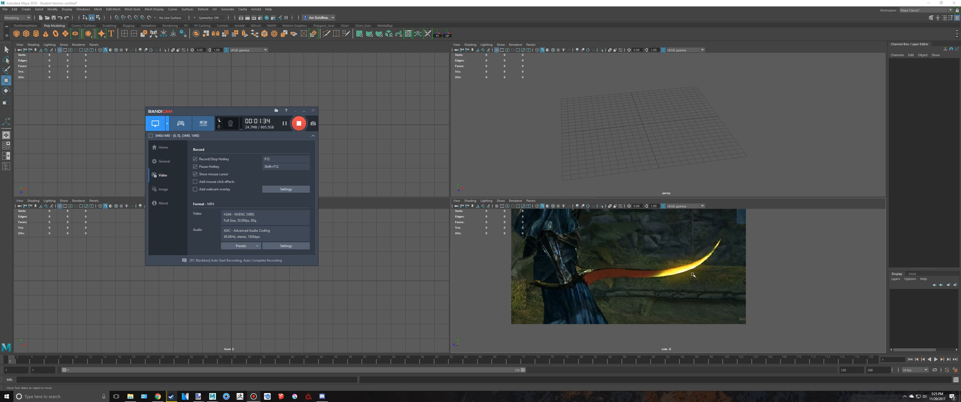
alt+middle_drag(550, 272, 522, 267)
key(space)
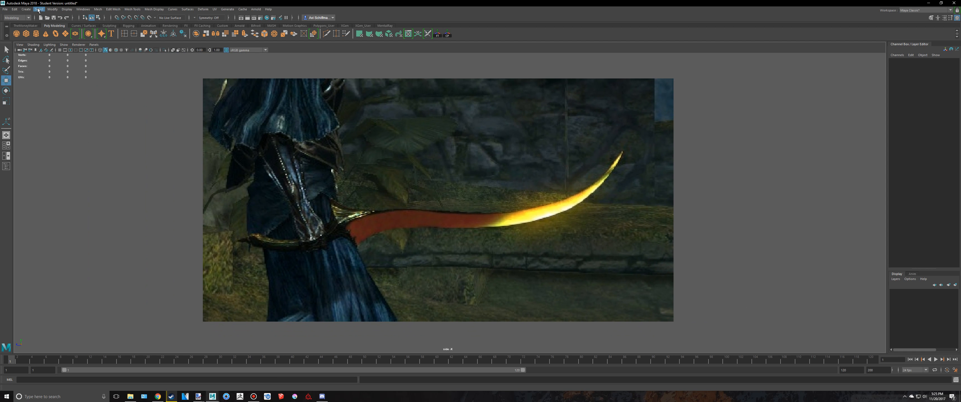
click(25, 9)
mouse_move(44, 30)
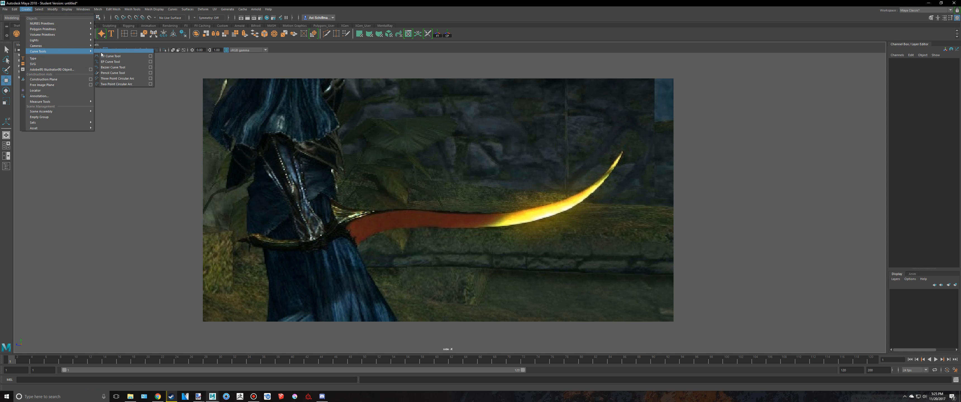
click(108, 56)
scroll(260, 290, up, 5)
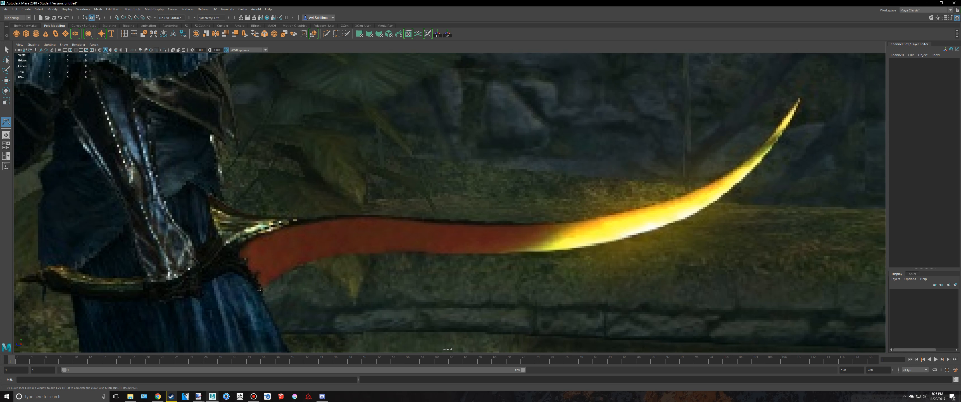
scroll(262, 291, up, 3)
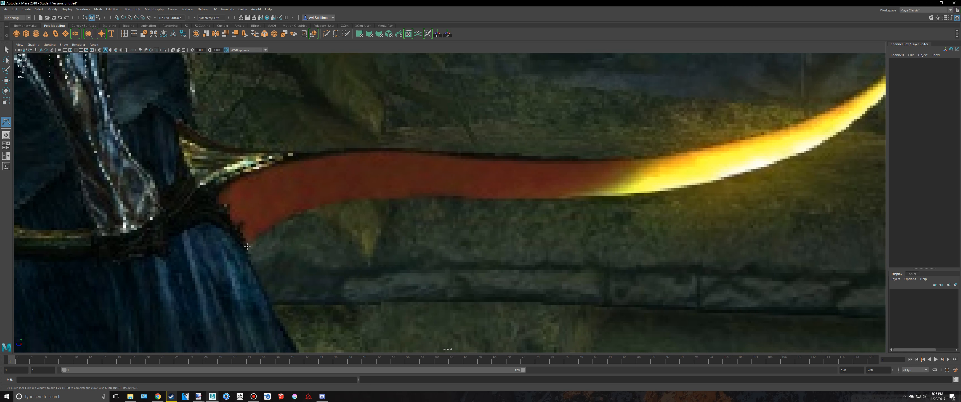
click(247, 247)
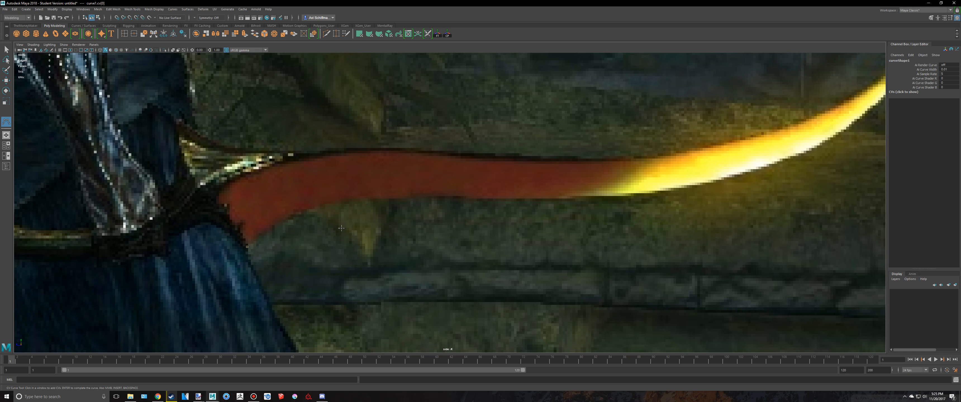
scroll(341, 228, down, 3)
scroll(292, 240, up, 5)
key(ctrl+z)
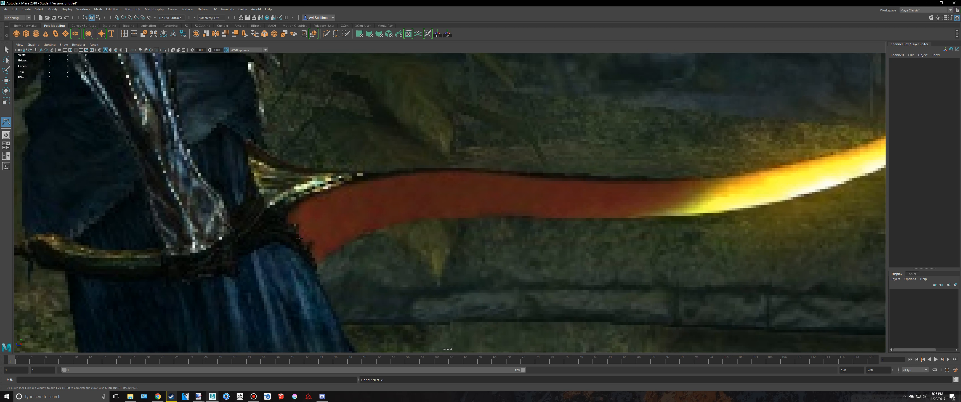
Step: Place curve points along the middle of the dark red blade section, from the guard to the start of the glow
click(299, 239)
click(362, 209)
alt+middle_drag(433, 195, 339, 221)
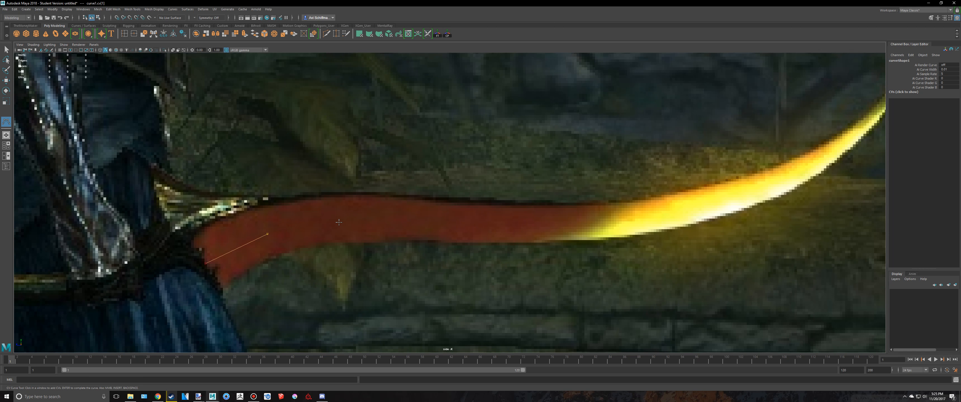
click(341, 221)
alt+middle_drag(412, 218, 328, 221)
click(342, 223)
alt+middle_drag(433, 225, 350, 228)
click(356, 230)
alt+middle_drag(444, 226, 344, 231)
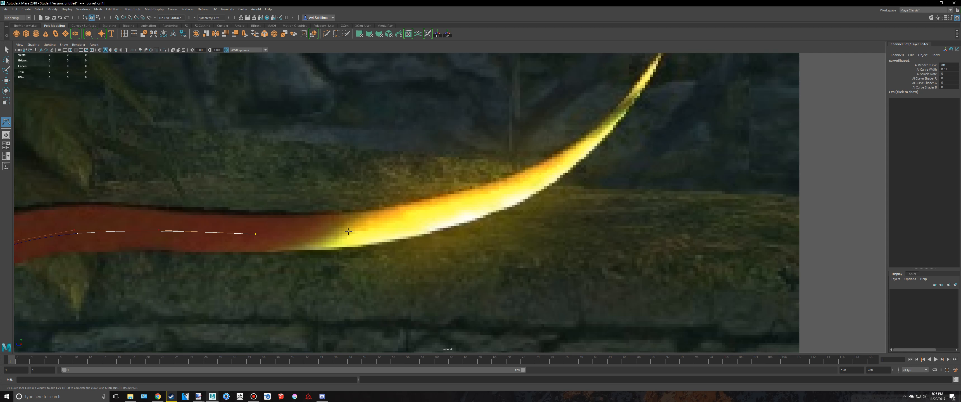
click(348, 232)
alt+middle_drag(420, 218, 350, 243)
click(355, 242)
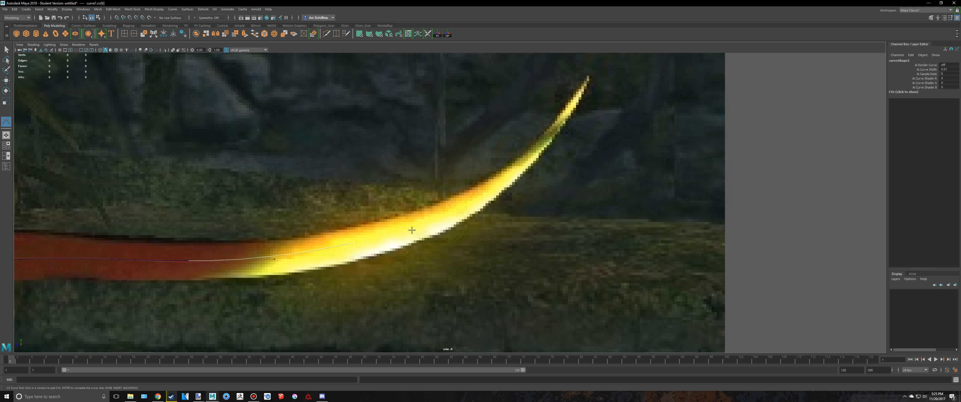
Step: Continue the curve points through the middle of the glowing section, ending at the blade's tip
click(424, 221)
alt+middle_drag(479, 201, 431, 228)
scroll(433, 227, up, 3)
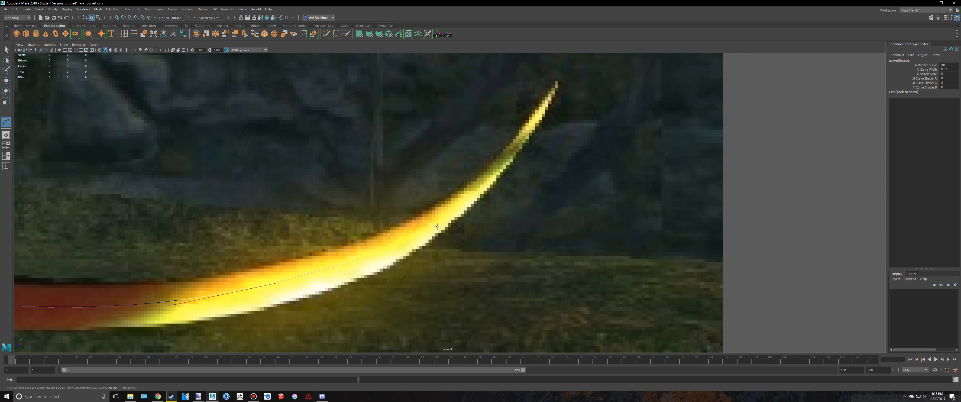
click(435, 223)
alt+middle_drag(479, 191, 450, 218)
click(457, 210)
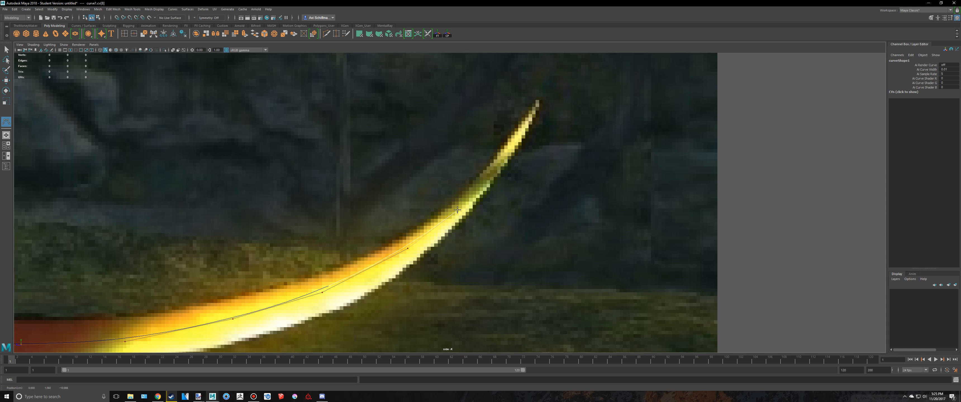
alt+middle_drag(501, 157, 439, 223)
click(443, 221)
click(469, 182)
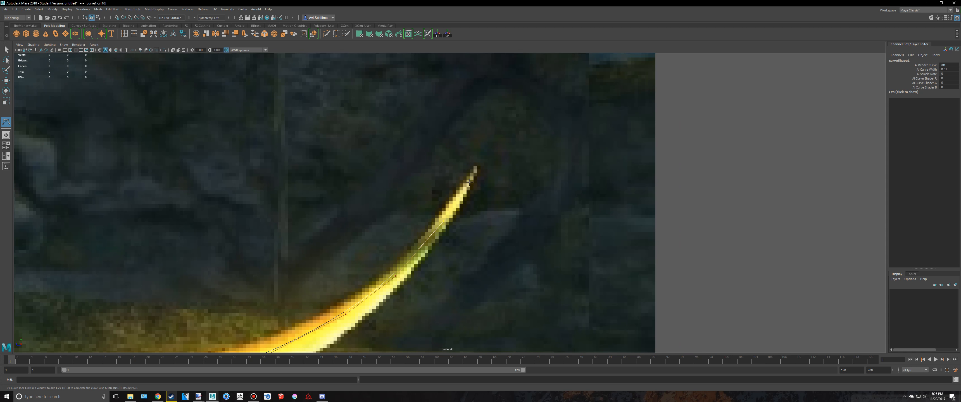
click(474, 169)
Step: Check the curve against the whole blade, complete it in the perspective view and deselect it
alt+middle_drag(291, 305, 394, 184)
alt+middle_drag(141, 255, 401, 205)
alt+middle_drag(227, 203, 288, 185)
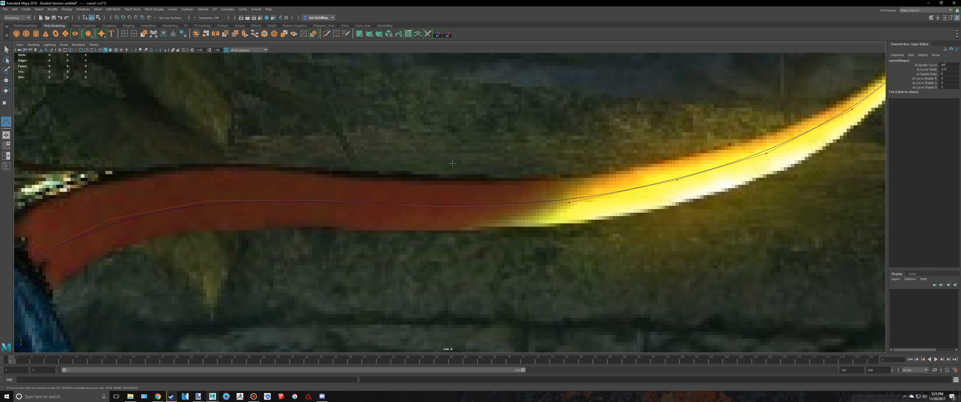
alt+middle_drag(452, 163, 240, 292)
key(space)
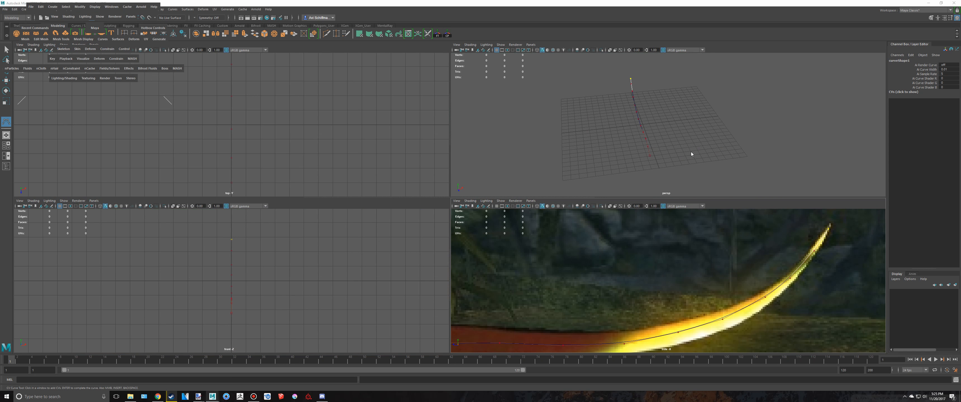
key(space)
scroll(612, 155, down, 5)
alt+drag(597, 155, 501, 131)
key(Return)
click(563, 211)
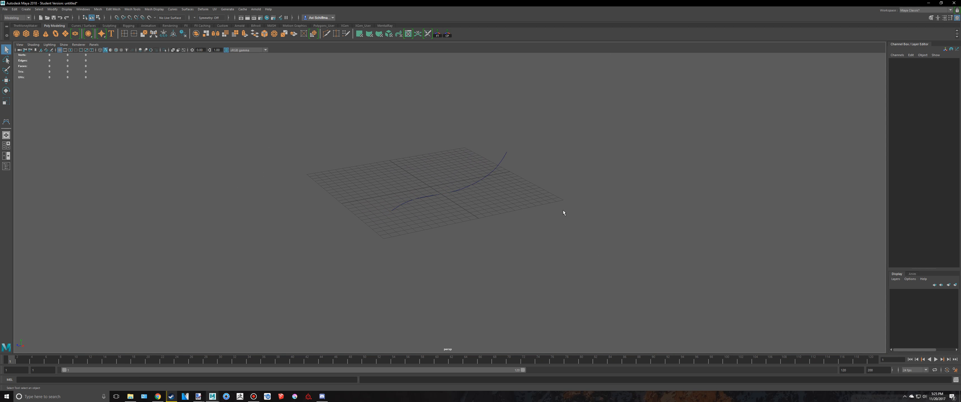
Step: Create a polygon cube and turn on X-ray shading in the side view so the reference shows through it
scroll(568, 219, up, 3)
key(space)
key(space)
scroll(391, 217, down, 6)
alt+middle_drag(385, 181, 543, 133)
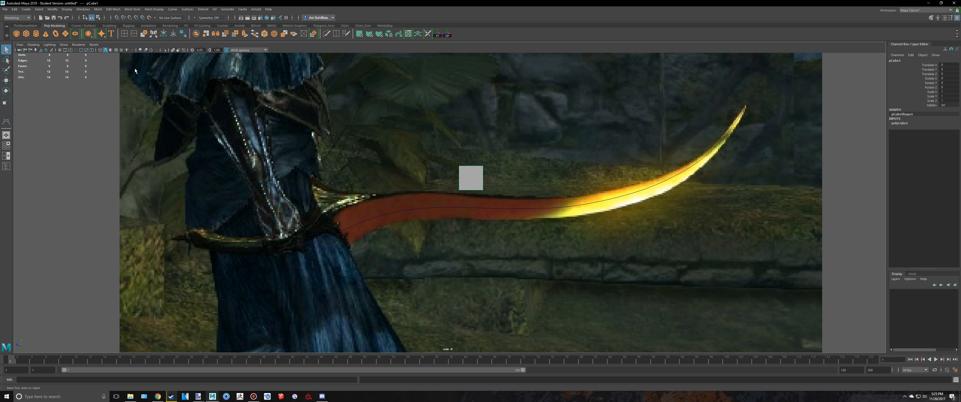
click(173, 50)
scroll(457, 179, up, 2)
click(117, 51)
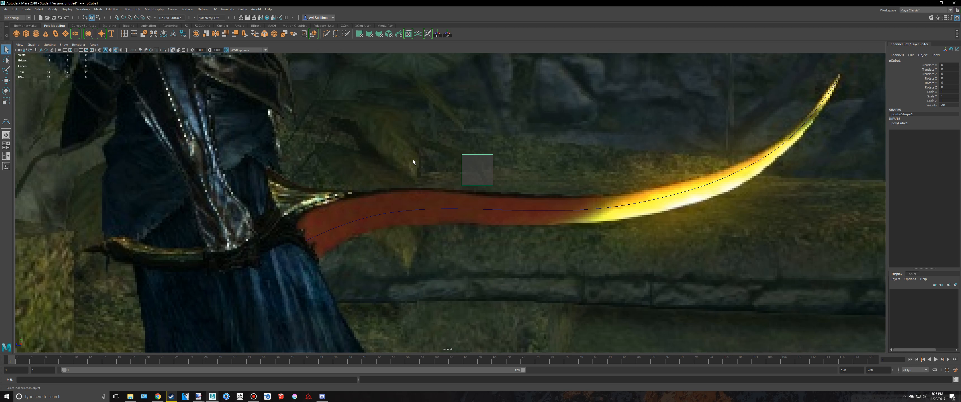
alt+middle_drag(500, 192, 568, 165)
scroll(569, 165, up, 2)
Step: Move the cube to the curve's start at the guard and rotate it about 29 degrees around X to match the blade
key(w)
middle_drag(514, 103, 270, 192)
key(f)
key(e)
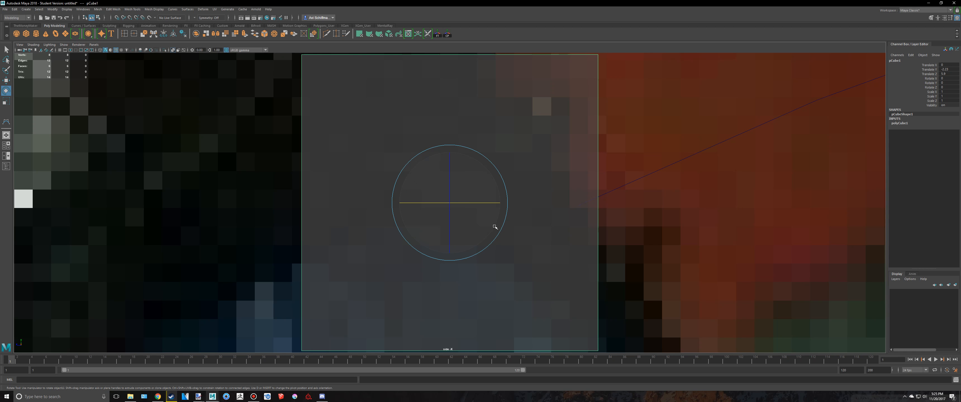
drag(495, 227, 513, 199)
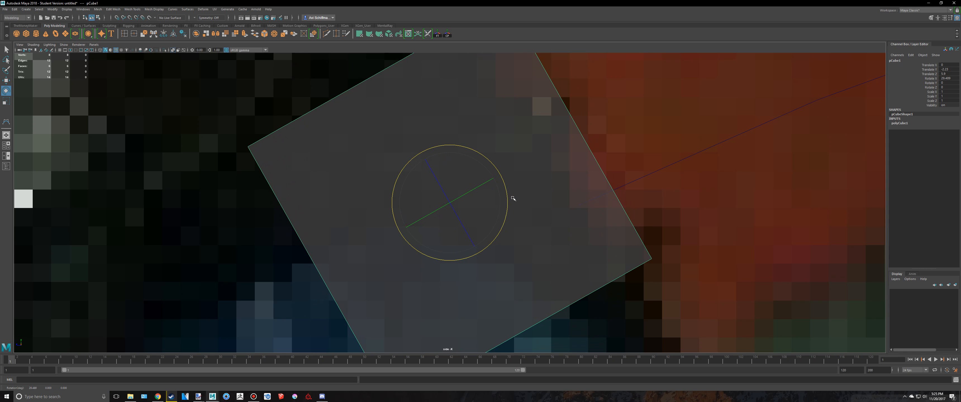
key(w)
middle_drag(414, 166, 410, 226)
Step: Extrude the cube face that faces the curve along the blade curve
key(space)
key(space)
alt+drag(631, 131, 480, 143)
scroll(459, 138, up, 5)
right_drag(431, 118, 429, 133)
click(424, 128)
alt+drag(464, 144, 462, 163)
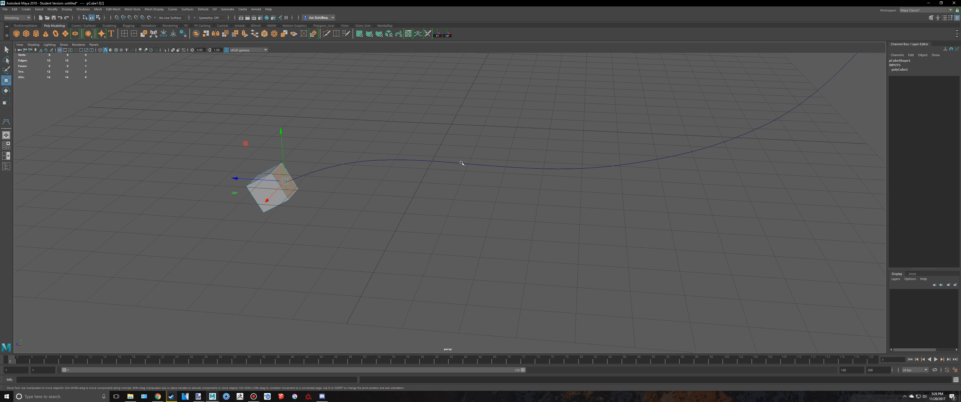
shift+click(461, 164)
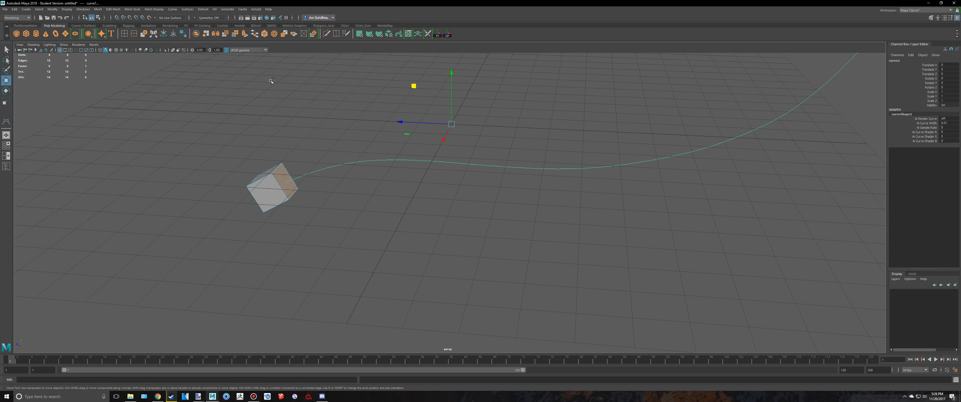
key(ctrl+e)
scroll(385, 88, down, 3)
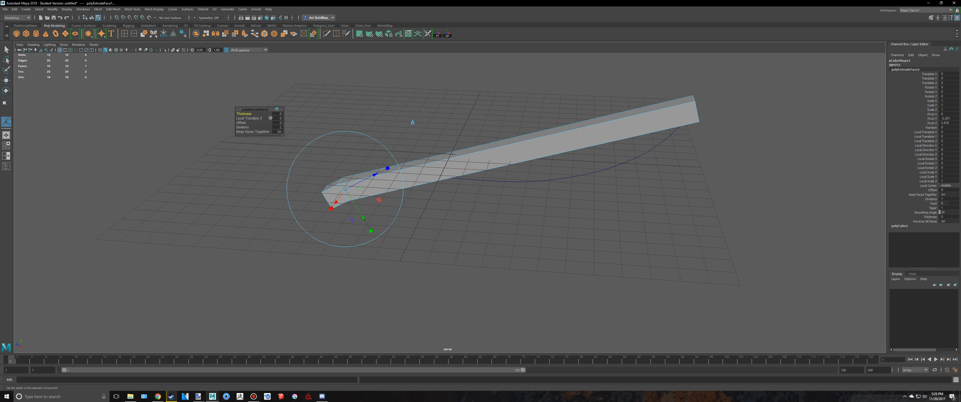
Step: Set the extrusion's divisions to 50, return to object mode and deselect the blade
click(281, 127)
key(Return)
scroll(543, 172, down, 3)
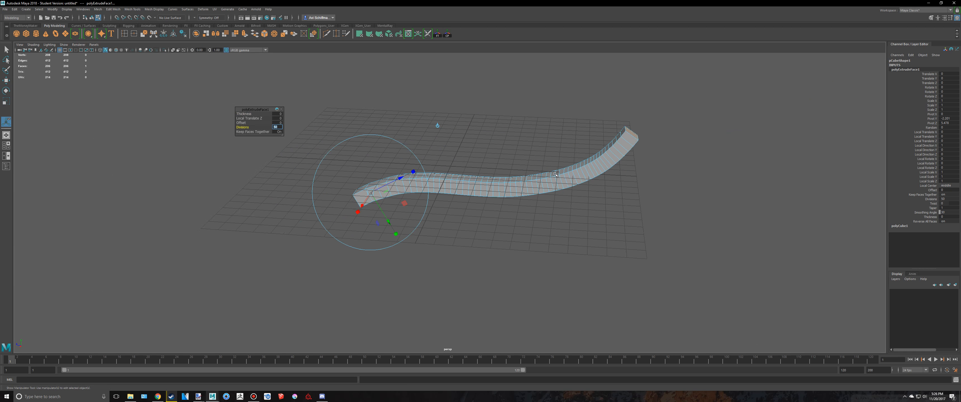
right_drag(560, 171, 585, 162)
alt+drag(675, 224, 685, 202)
click(684, 205)
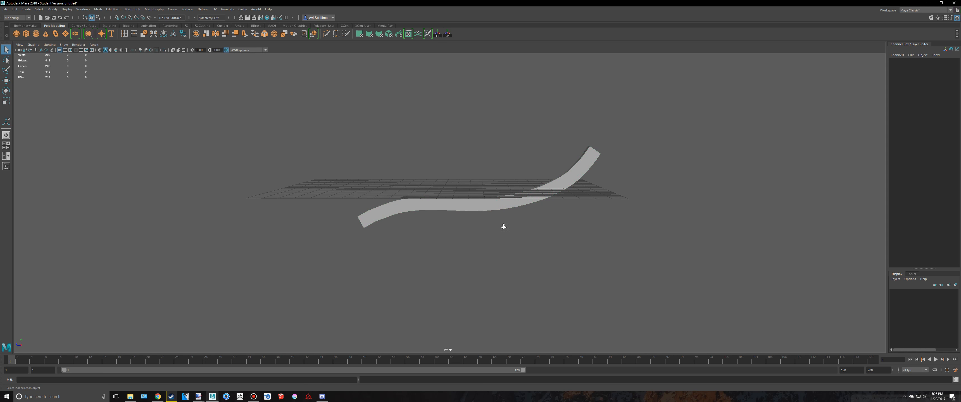
alt+drag(504, 226, 414, 169)
Step: Delete the blade mesh's construction history and remove curve1 from the scene
click(490, 209)
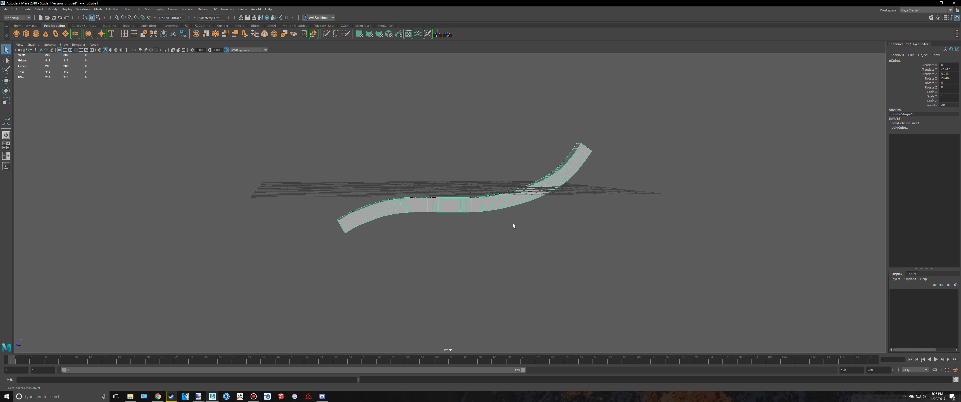
scroll(512, 224, up, 2)
key(alt+shift+d)
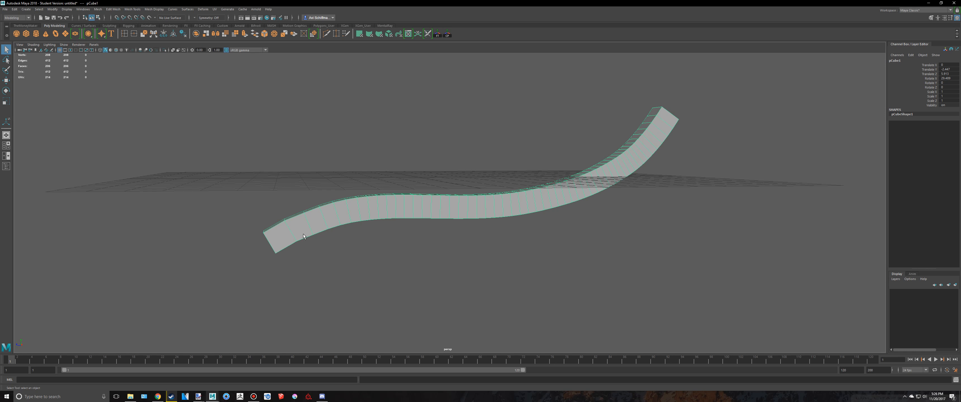
click(6, 167)
click(48, 90)
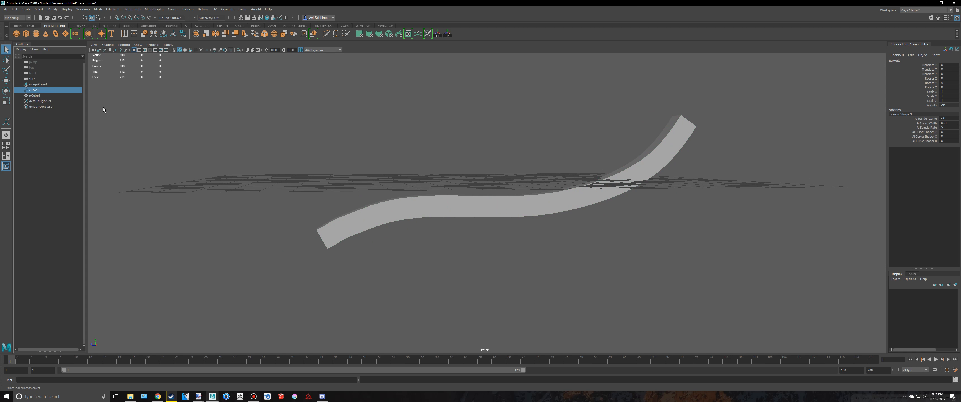
key(Delete)
click(6, 167)
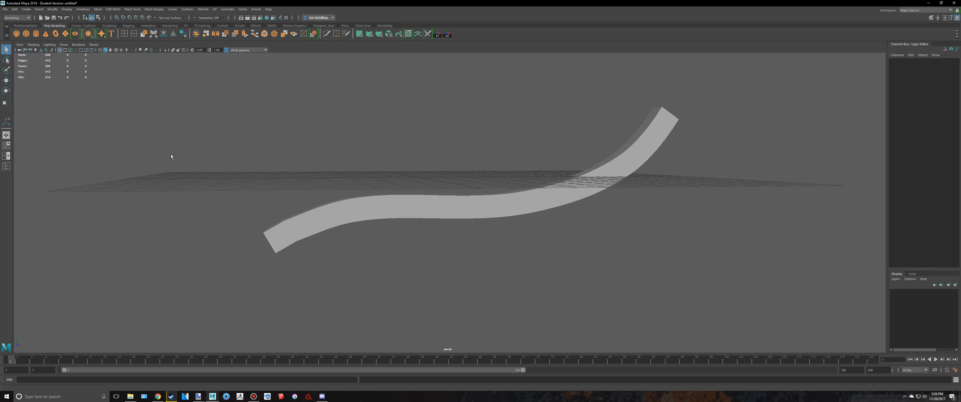
Step: Scale the blade down along X to about 0.22 to thin it
alt+drag(171, 154, 381, 170)
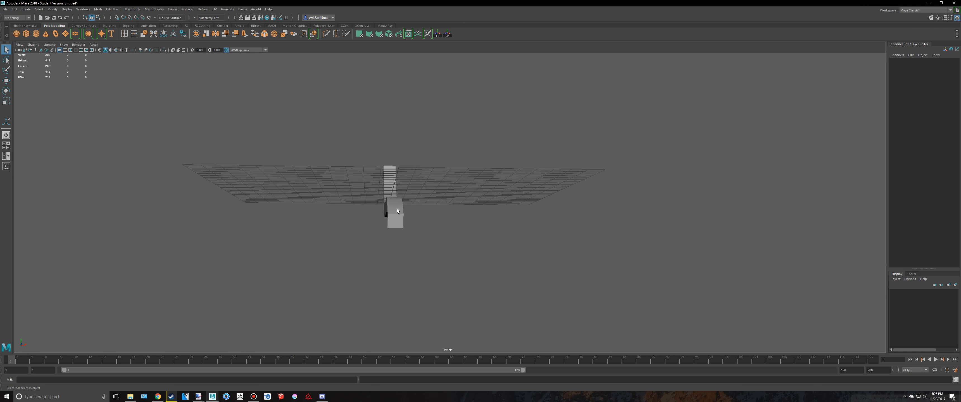
click(397, 209)
scroll(376, 210, up, 4)
key(r)
drag(396, 231, 362, 229)
Step: Switch to Chrome and examine several Gold Tracer image results for the blade's thickness and hilt details
key(alt+Tab)
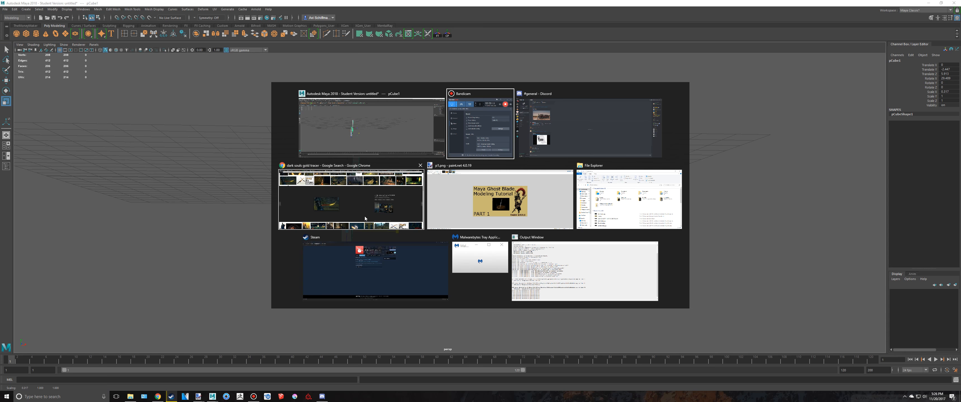
click(366, 194)
scroll(351, 179, up, 3)
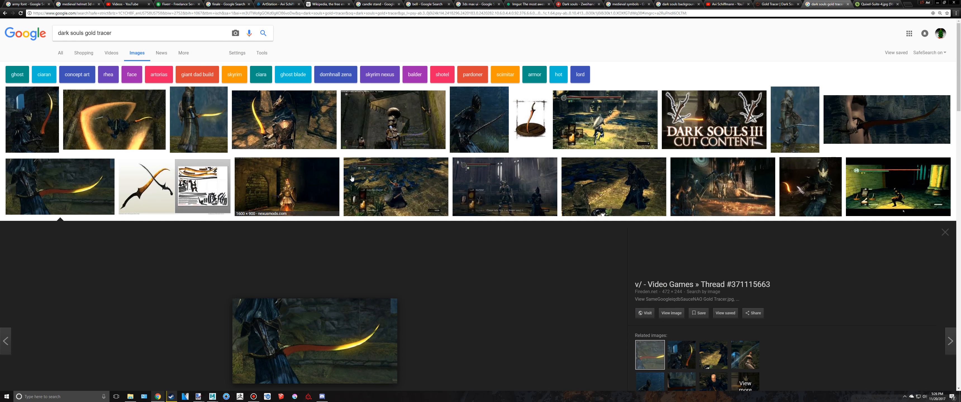
click(531, 122)
click(151, 73)
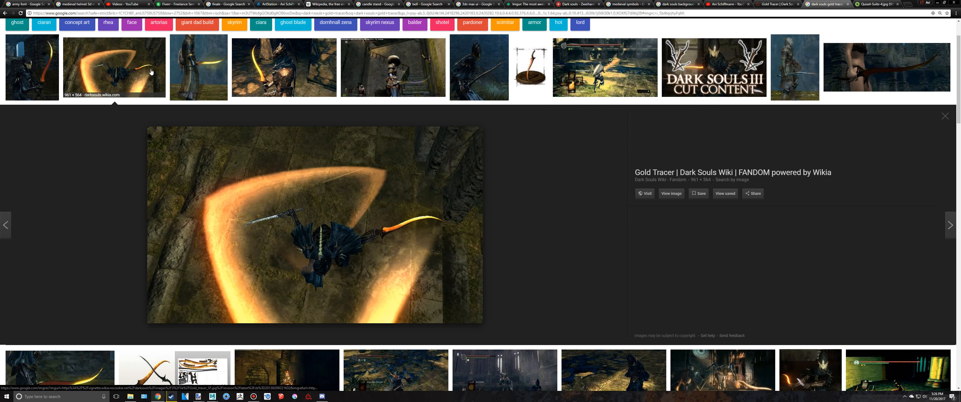
click(206, 74)
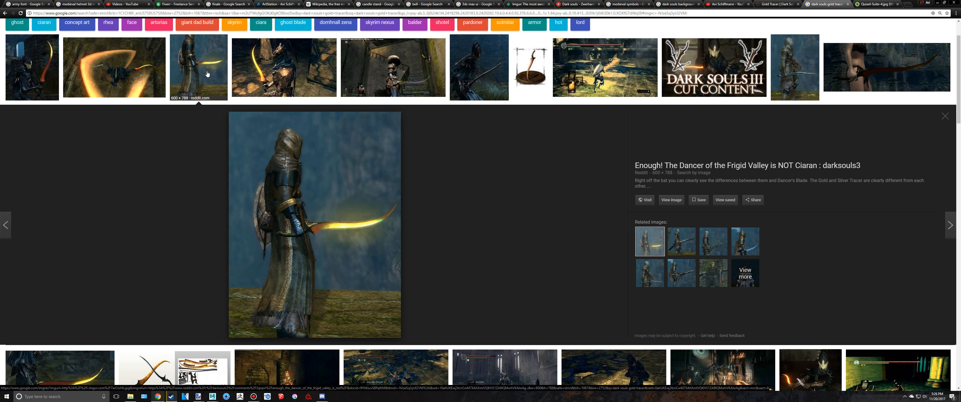
click(249, 75)
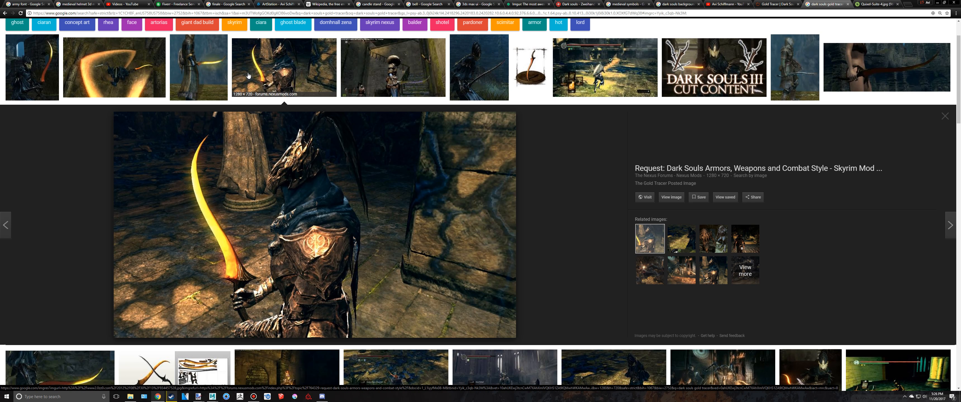
click(501, 71)
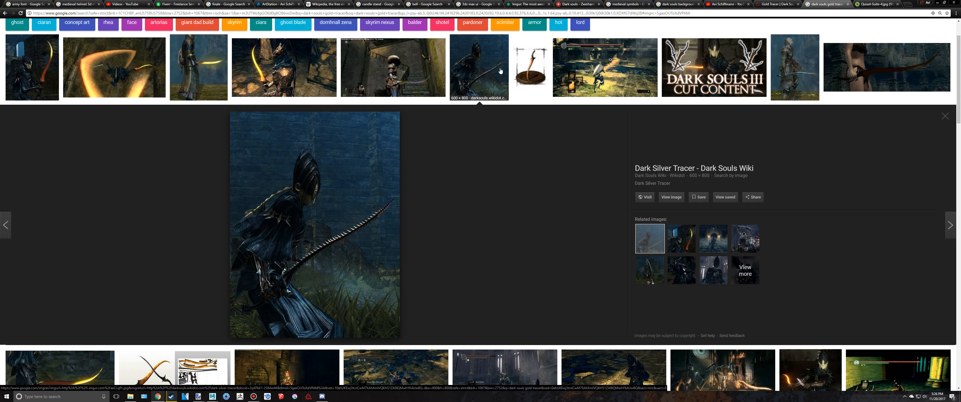
scroll(435, 149, down, 5)
scroll(228, 192, up, 3)
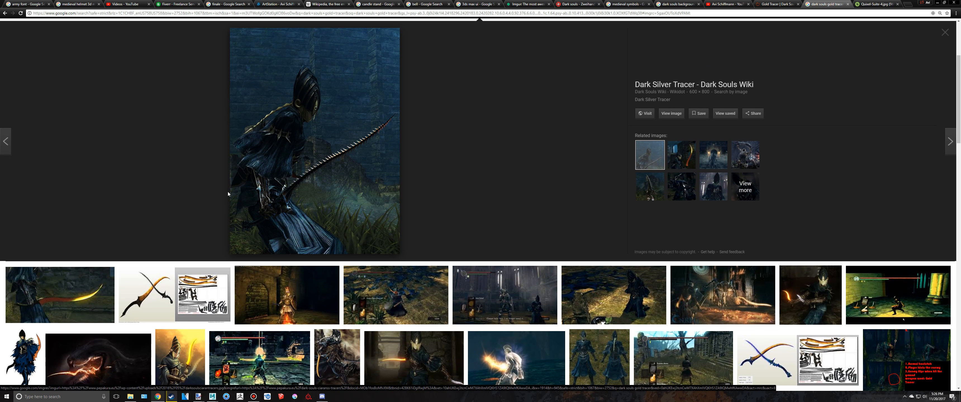
scroll(228, 192, down, 4)
scroll(316, 153, up, 3)
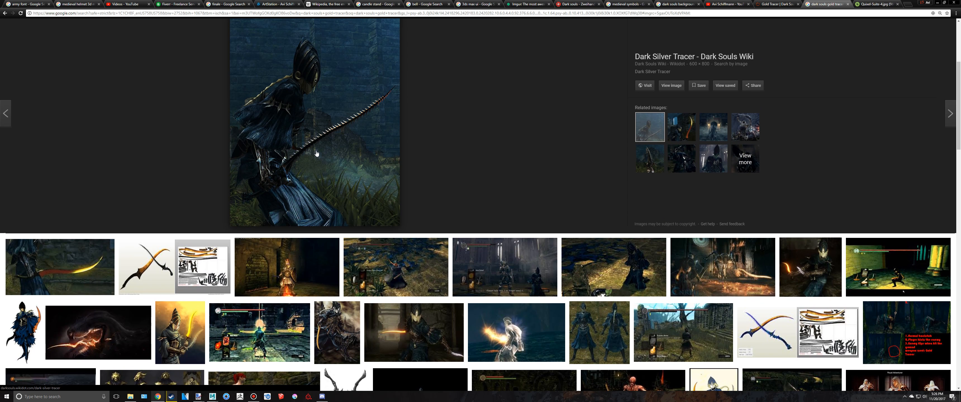
scroll(316, 153, up, 4)
click(381, 128)
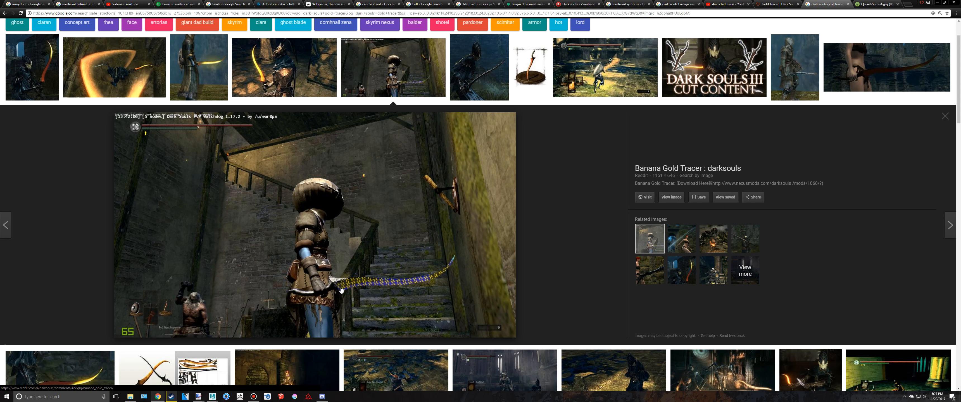
Step: Switch back to Maya and thin the blade further along X to a scale of about 0.09
key(alt+Tab)
mouse_move(424, 184)
alt+mouse_down()
mouse_move(384, 232)
mouse_move(298, 232)
alt+mouse_up()
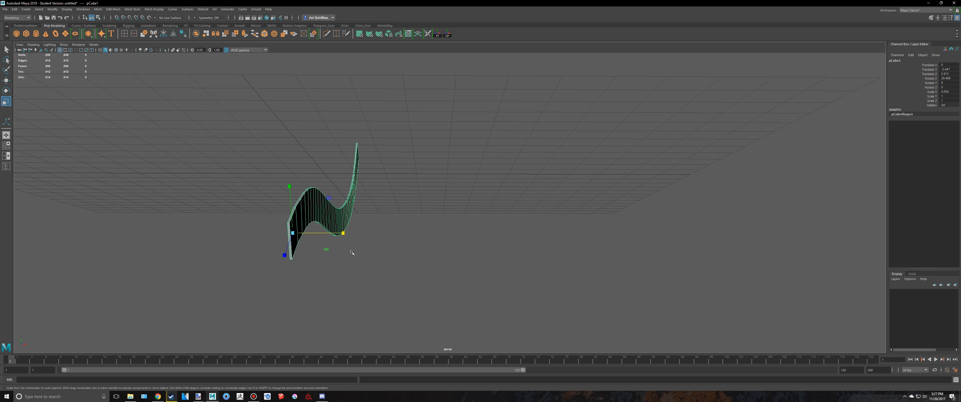
key(space)
scroll(585, 294, down, 5)
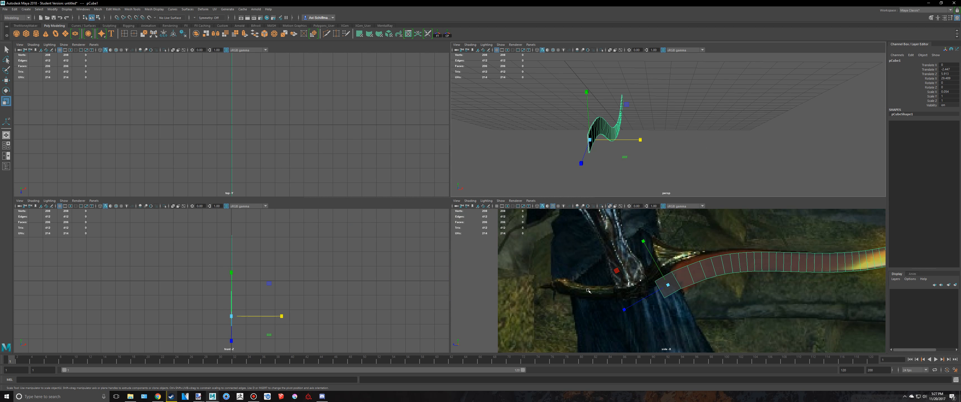
Step: Select the strip of faces along the blade's underside and scale it narrower along X to taper the cutting edge
key(space)
scroll(239, 224, up, 4)
key(q)
right_drag(177, 219, 176, 234)
click(141, 239)
click(136, 229)
scroll(511, 101, down, 3)
alt+drag(510, 101, 815, 222)
key(r)
alt+drag(584, 193, 536, 209)
key(space)
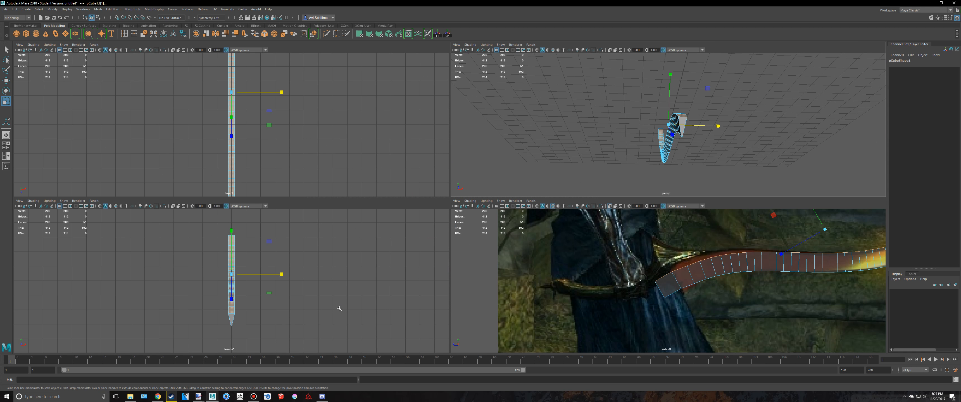
Step: Examine the hilt area in the enlarged side view, and switch to Chrome to compare further Gold Tracer image results
key(space)
scroll(438, 244, up, 6)
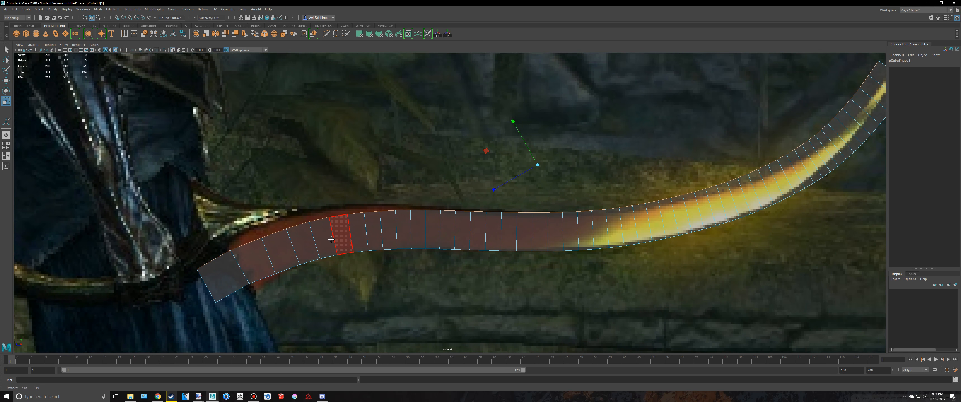
scroll(415, 233, down, 1)
scroll(322, 203, down, 12)
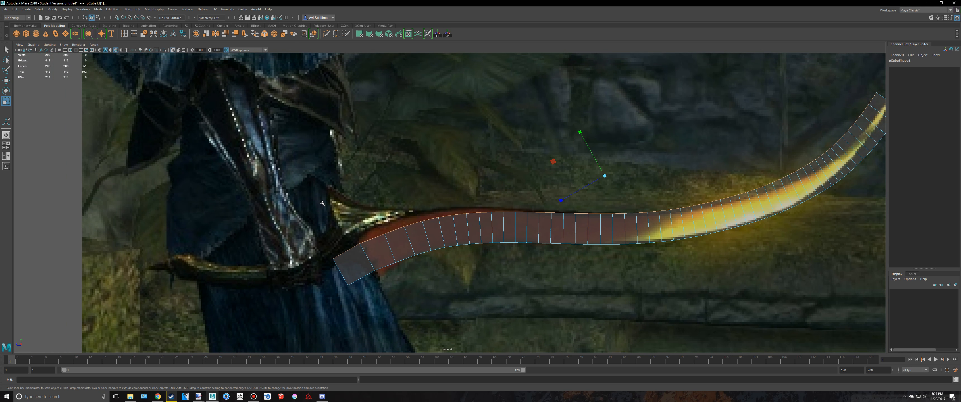
alt+middle_drag(299, 213, 404, 201)
scroll(399, 209, up, 5)
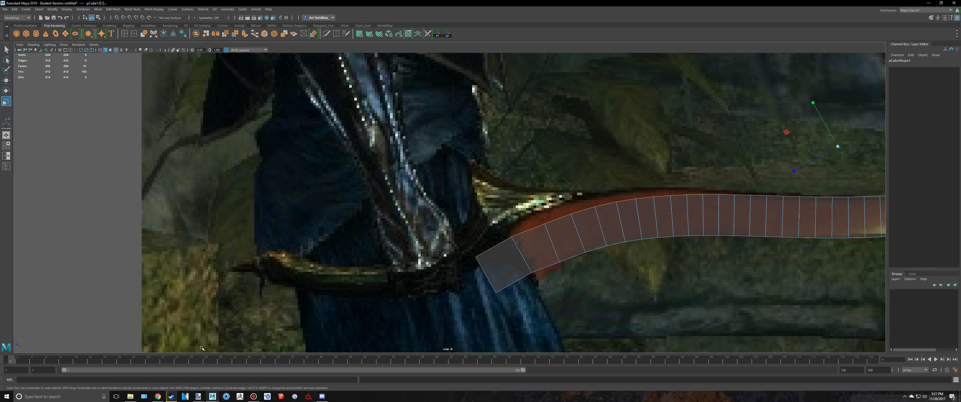
key(alt+Tab)
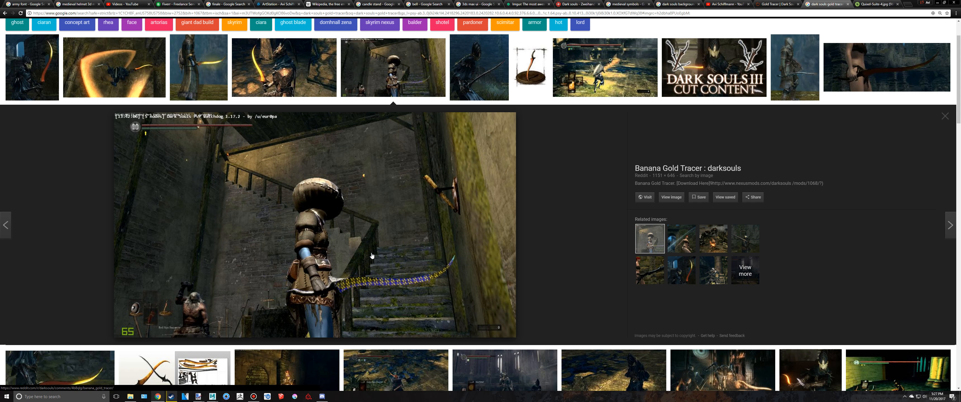
click(737, 60)
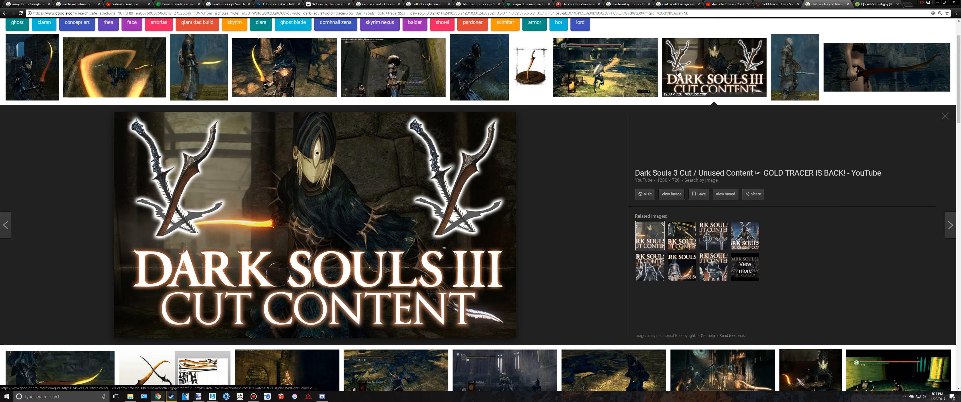
click(607, 73)
Step: Switch back to Maya and trace a CV curve along the hilt on the side-view reference, starting at its far end
key(alt+Tab)
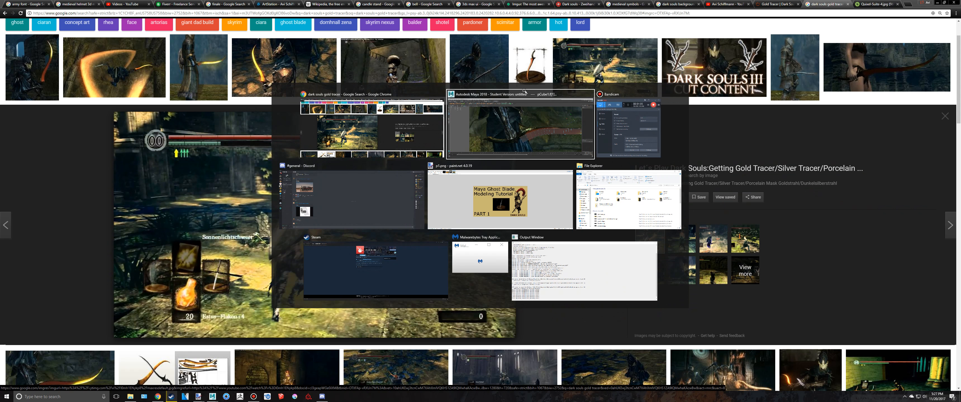
alt+middle_drag(736, 228, 540, 161)
scroll(501, 188, up, 3)
alt+middle_drag(335, 174, 641, 193)
click(30, 9)
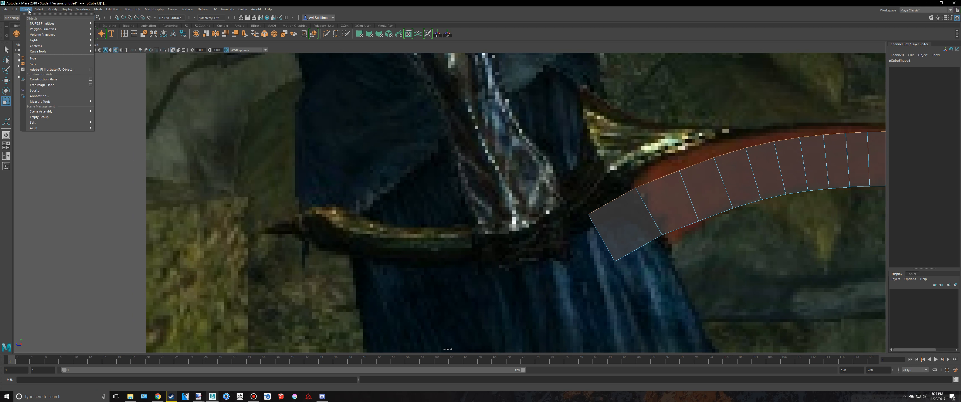
mouse_move(47, 54)
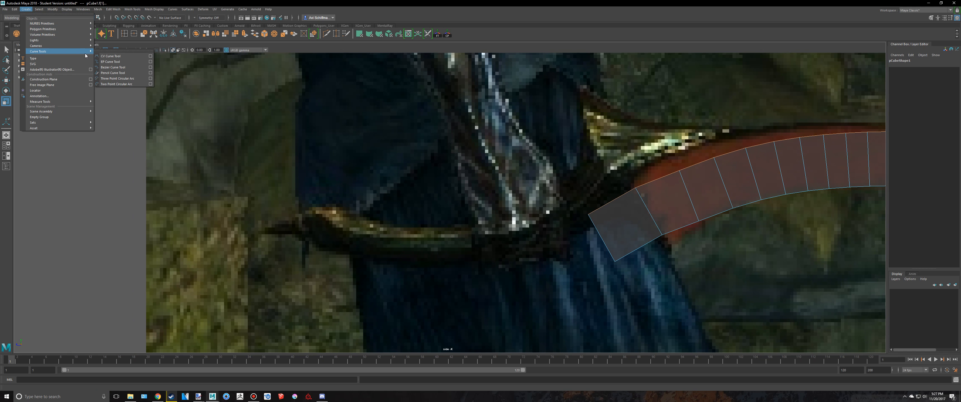
click(116, 57)
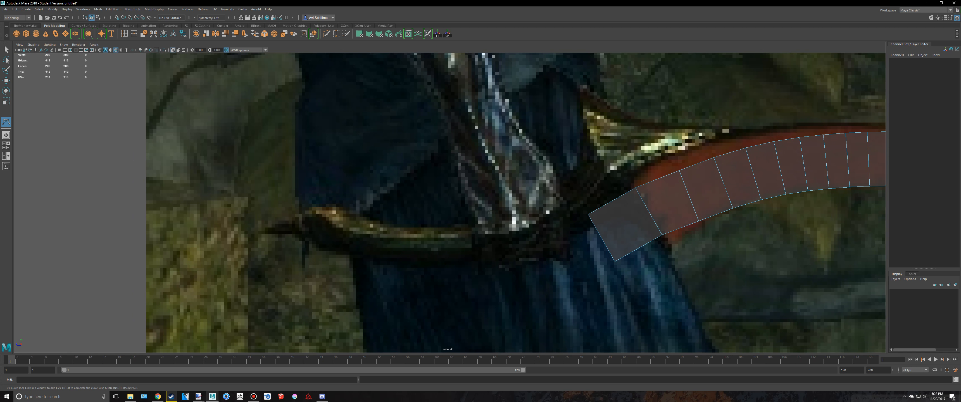
alt+middle_drag(611, 200, 540, 179)
scroll(447, 186, down, 1)
scroll(209, 199, up, 4)
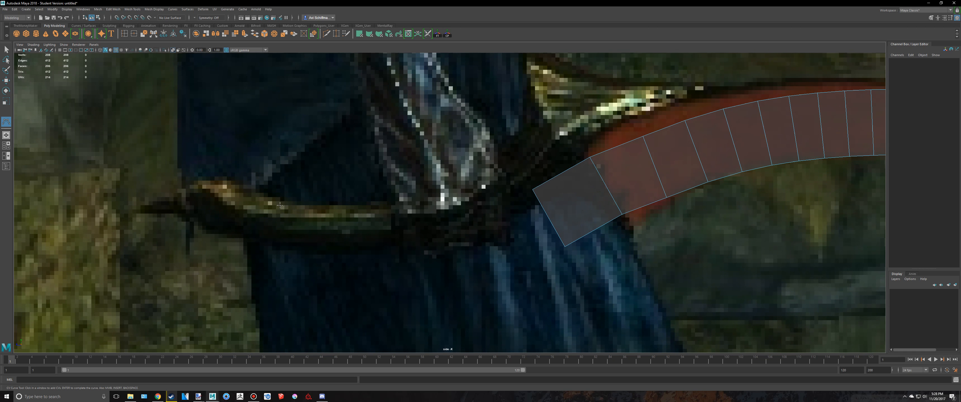
click(95, 191)
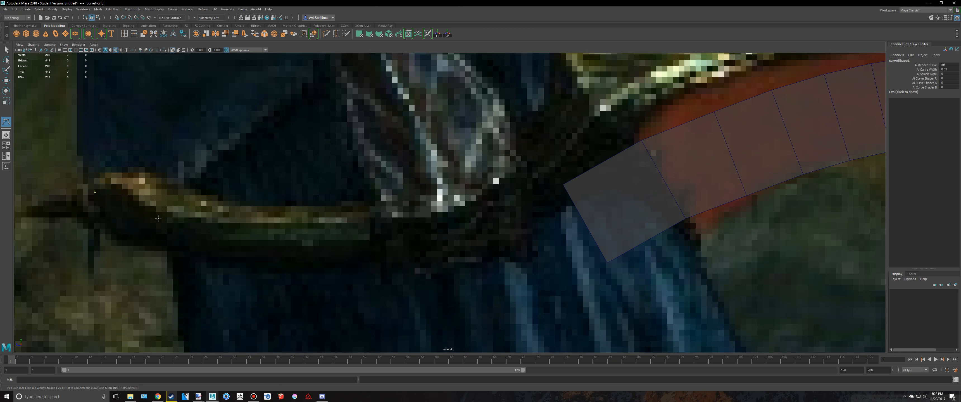
click(273, 242)
click(360, 239)
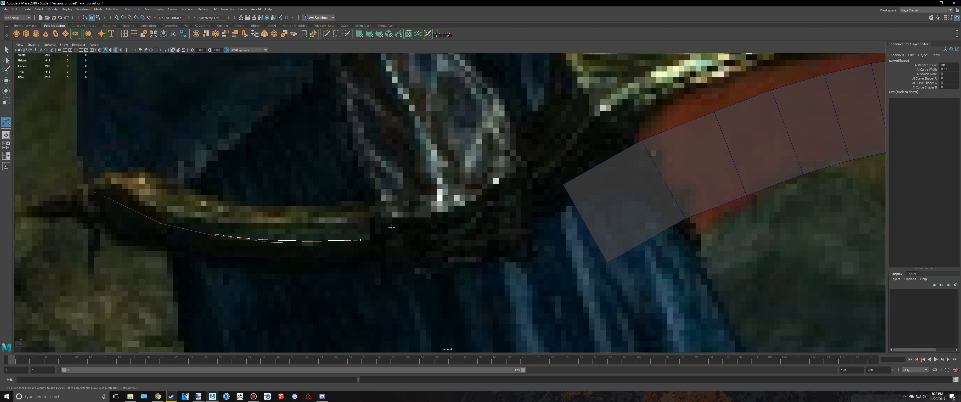
click(439, 214)
Step: Continue the CV curve past the hand and along the gold guard to where it meets the blade's spine
alt+middle_drag(533, 163, 387, 274)
click(467, 210)
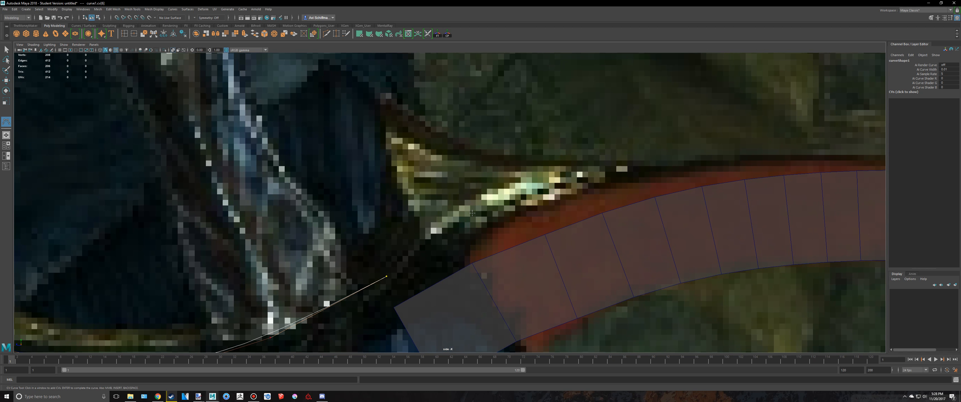
click(503, 200)
click(598, 174)
alt+middle_drag(598, 174, 620, 143)
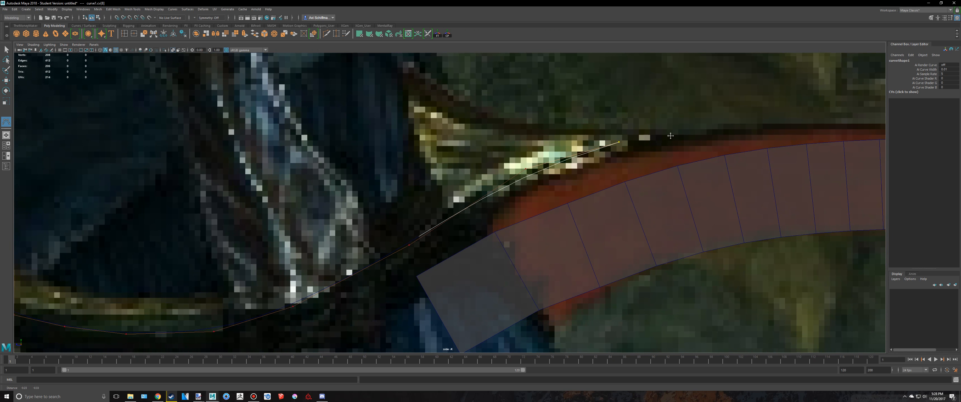
Step: Switch to Chrome and examine the hilt in the image of the hooded figure holding the glowing sword
key(alt+Tab)
scroll(448, 187, up, 2)
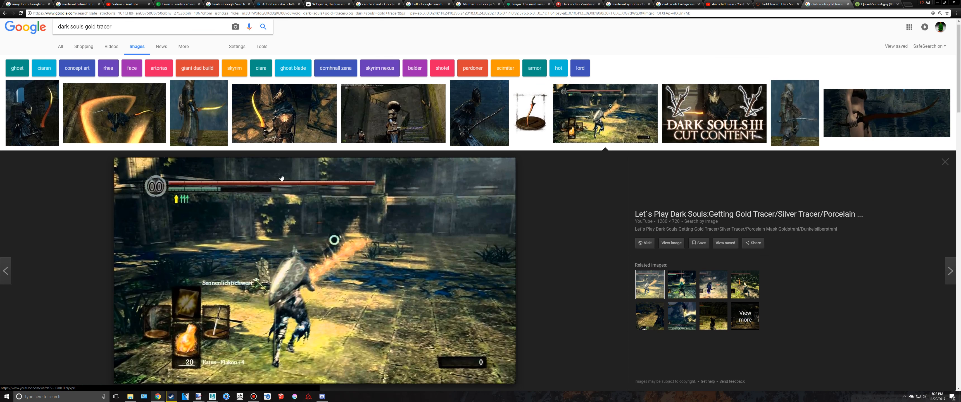
click(198, 119)
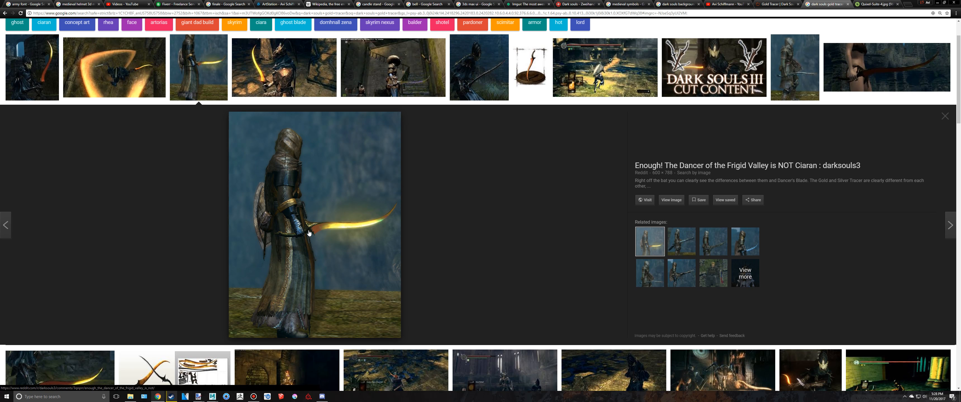
Step: Switch back to Maya, shorten the hilt curve to end at the base of the gold guard, finish it and select it
key(alt+Tab)
scroll(479, 202, down, 2)
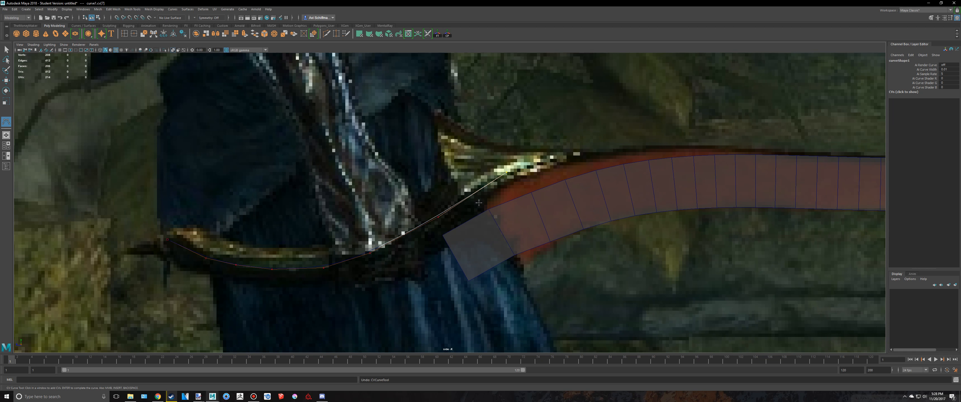
key(BackSpace)
click(463, 197)
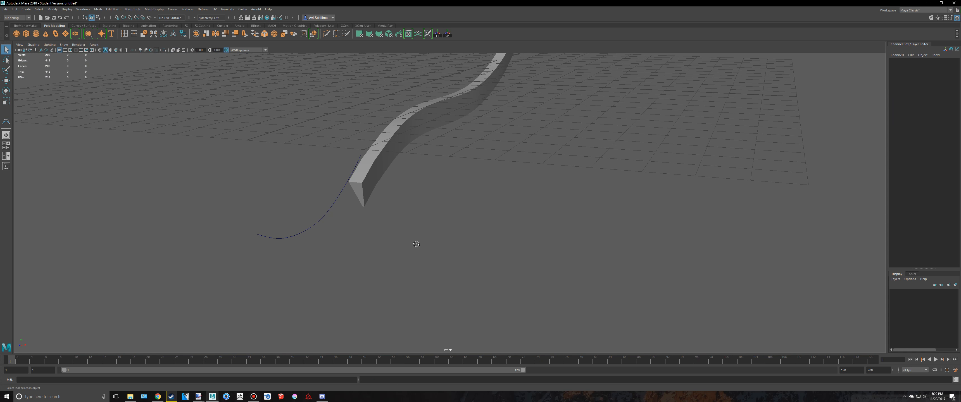
alt+drag(416, 242, 354, 218)
drag(215, 117, 259, 223)
key(space)
key(space)
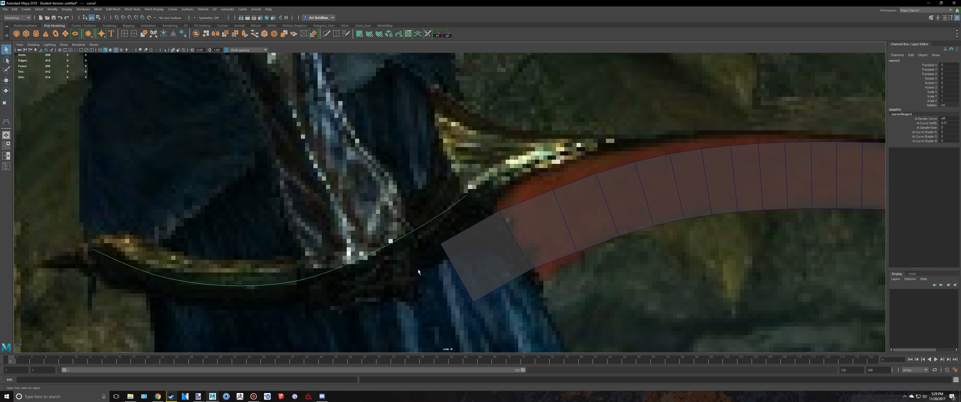
scroll(450, 247, down, 3)
key(alt+Tab)
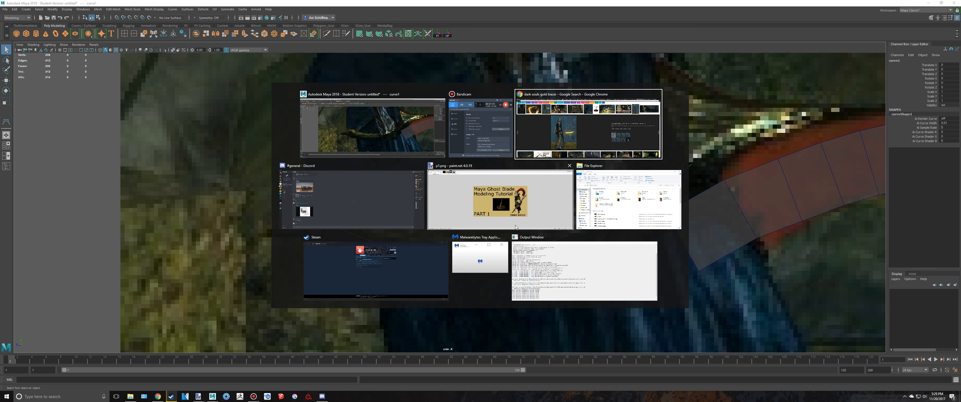
key(alt+Tab)
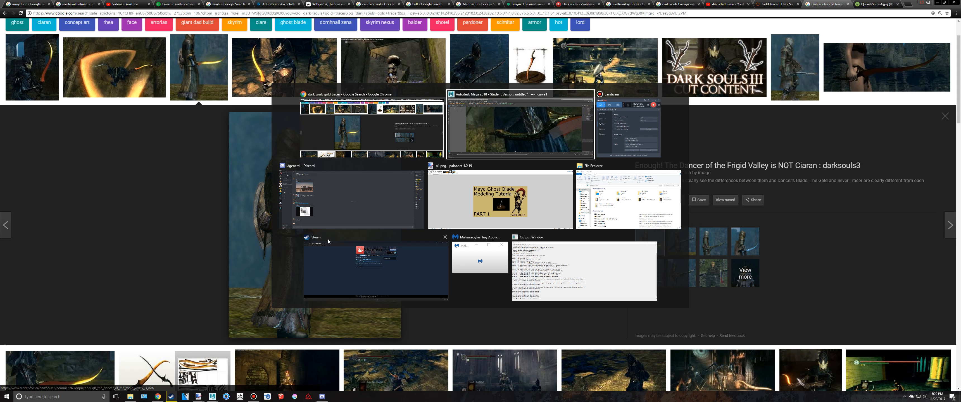
click(356, 197)
key(alt+Tab)
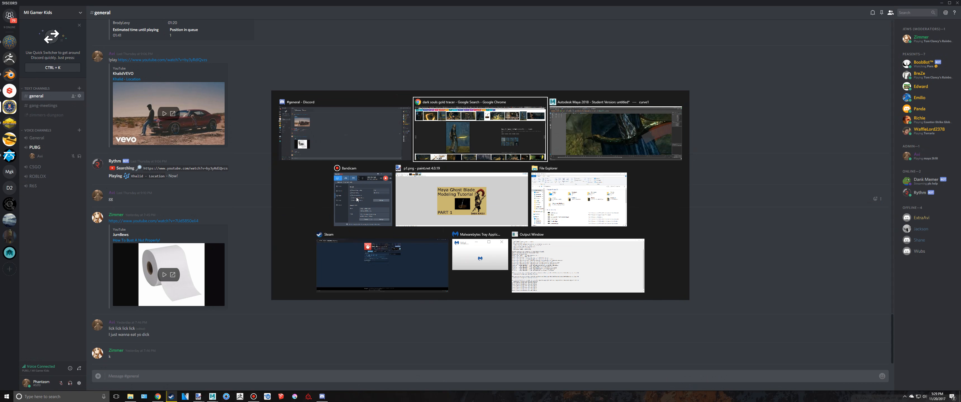
key(alt+Tab)
key(alt+Tab)
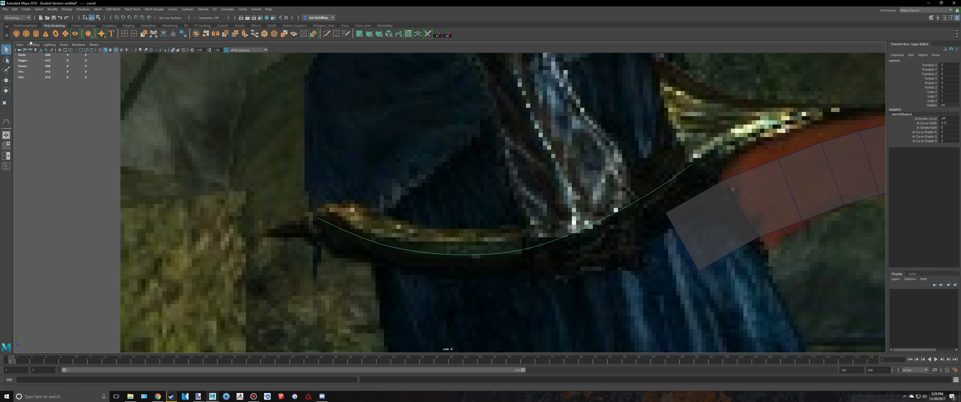
Step: Create a polygon cylinder and move it to the far end of the hilt in the side view
click(36, 34)
scroll(396, 219, down, 4)
key(e)
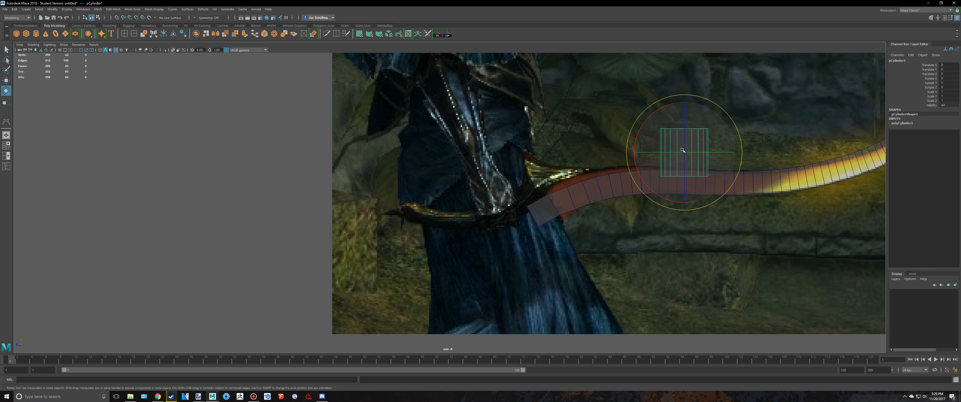
key(w)
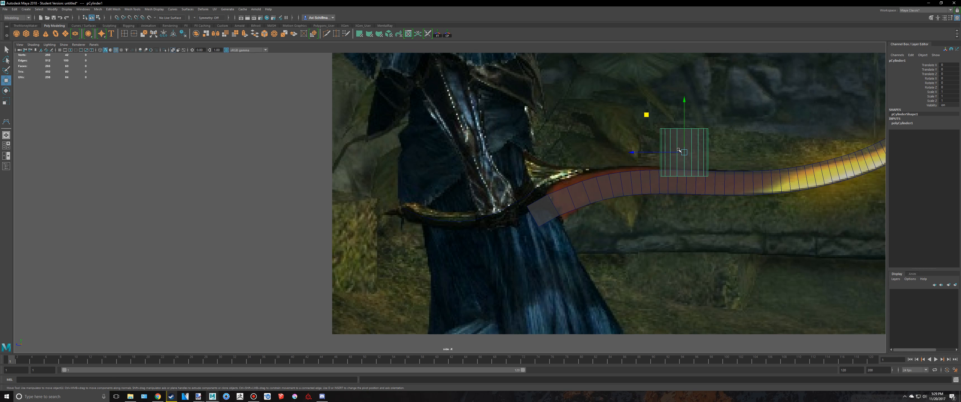
drag(684, 152, 411, 165)
Step: Scale the cylinder down uniformly to about 0.19 and rotate it to about -117° around X to follow the hilt
scroll(398, 196, up, 5)
key(e)
key(r)
key(f)
key(e)
drag(499, 197, 406, 345)
scroll(418, 338, down, 10)
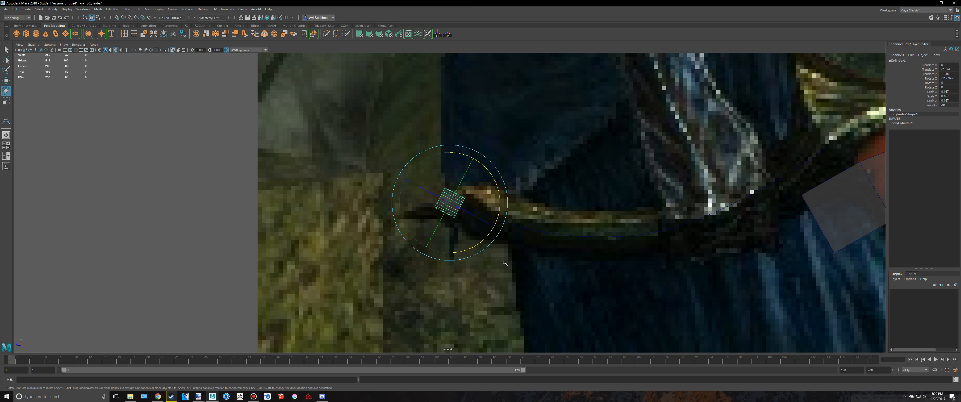
Step: Adjust the cylinder's position at the hilt's end and fine-tune its X rotation to about -120°
key(w)
drag(412, 165, 411, 158)
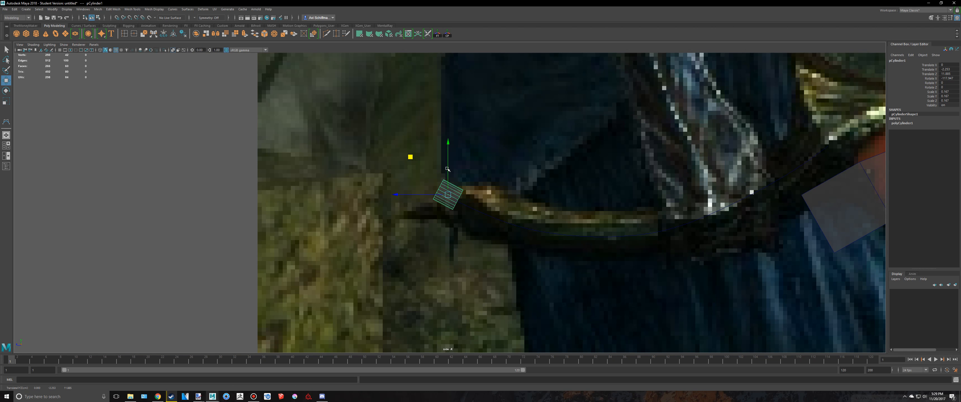
alt+middle_drag(587, 204, 501, 216)
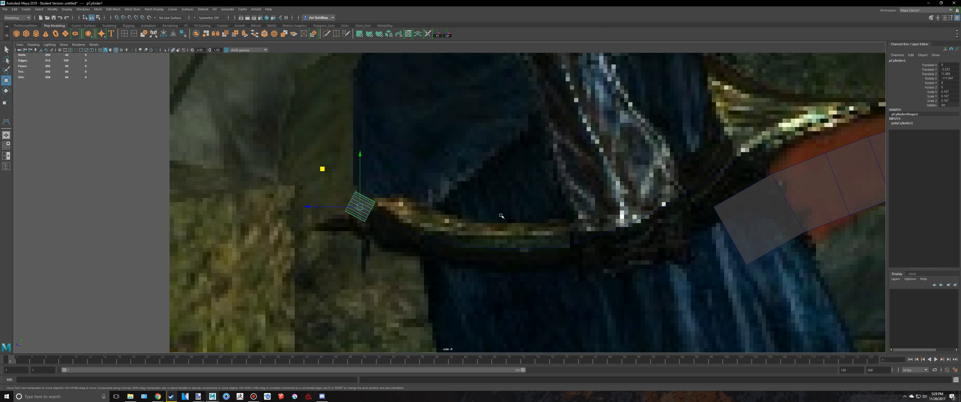
key(f)
key(e)
drag(504, 195, 508, 197)
key(w)
middle_drag(432, 185, 384, 170)
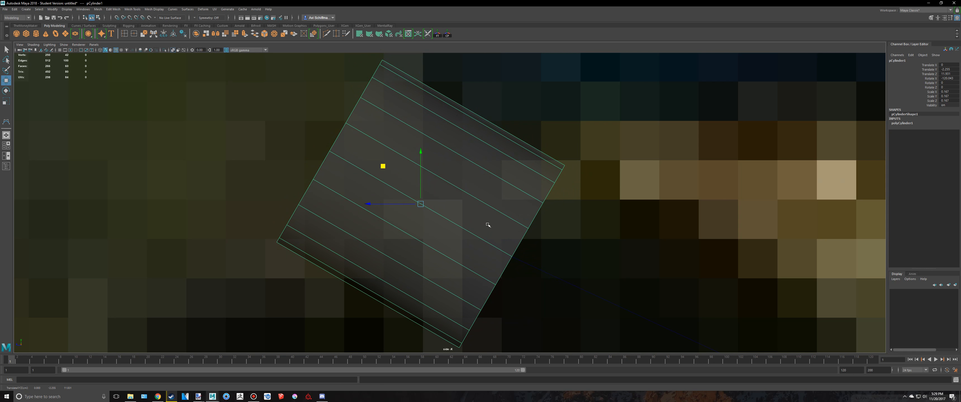
Step: Scale the cylinder up uniformly to about 0.31 and check it against the hilt curve in perspective
scroll(470, 216, down, 10)
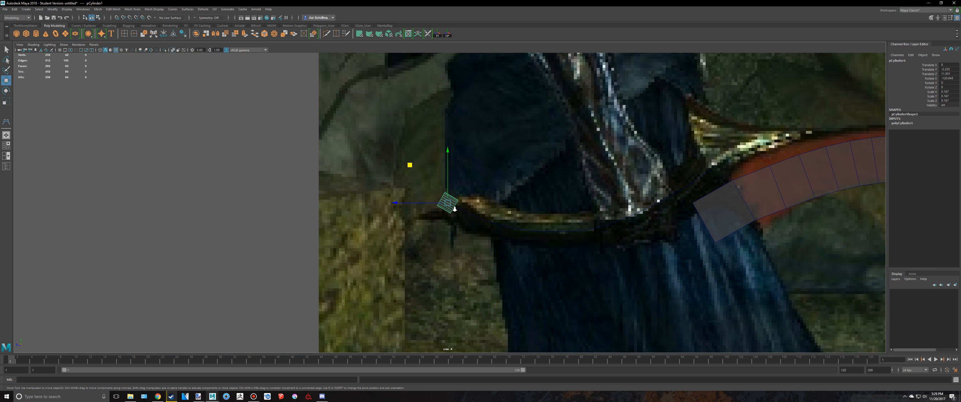
scroll(455, 209, up, 2)
key(r)
middle_drag(455, 208, 465, 206)
scroll(523, 232, up, 2)
key(space)
key(space)
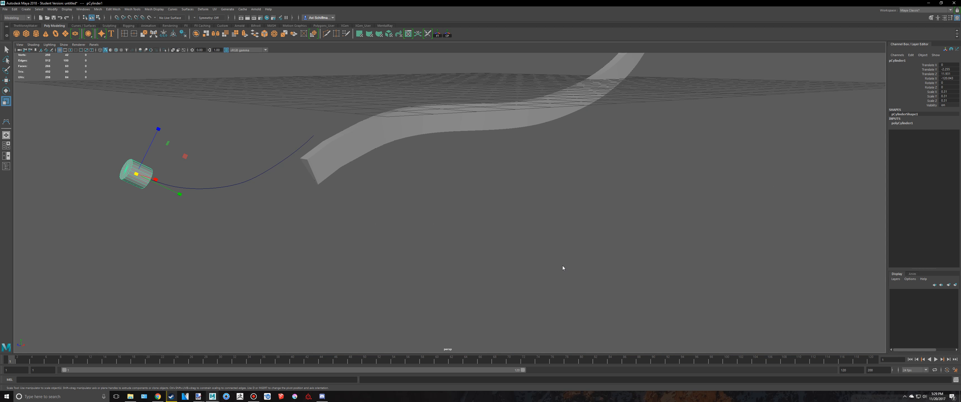
key(space)
key(space)
scroll(598, 169, up, 5)
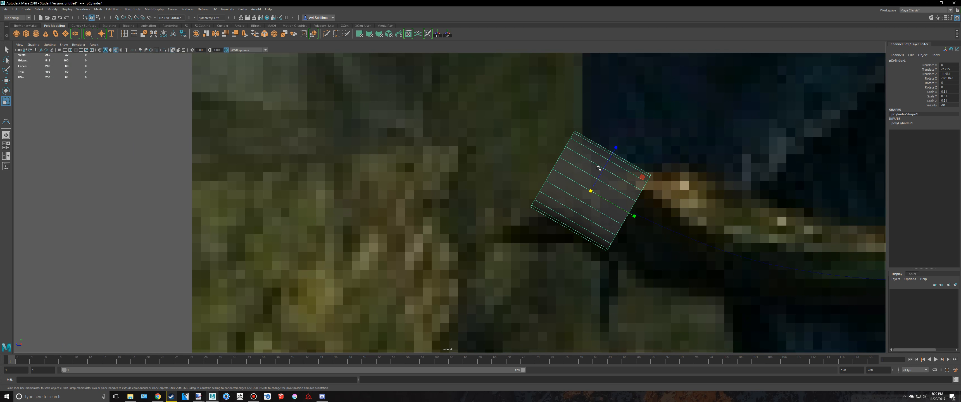
Step: Extrude the faces of the cylinder's blade-facing end cap along the traced hilt curve
key(q)
right_drag(579, 166, 579, 181)
drag(586, 113, 702, 251)
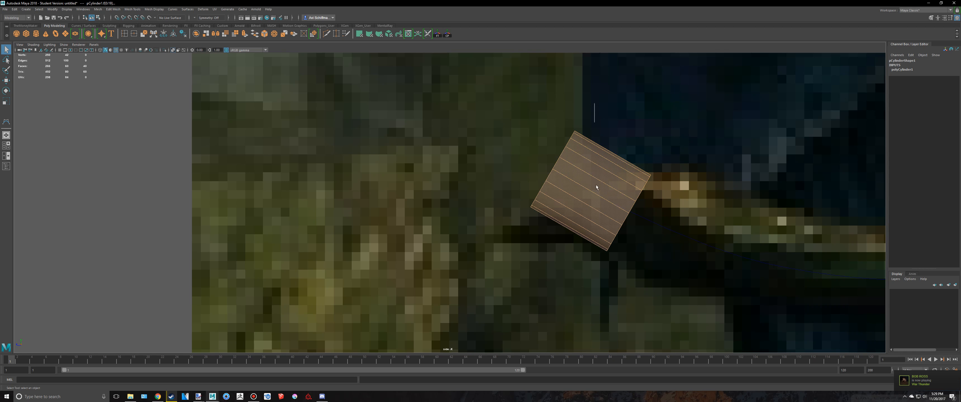
drag(597, 185, 598, 333)
key(space)
key(space)
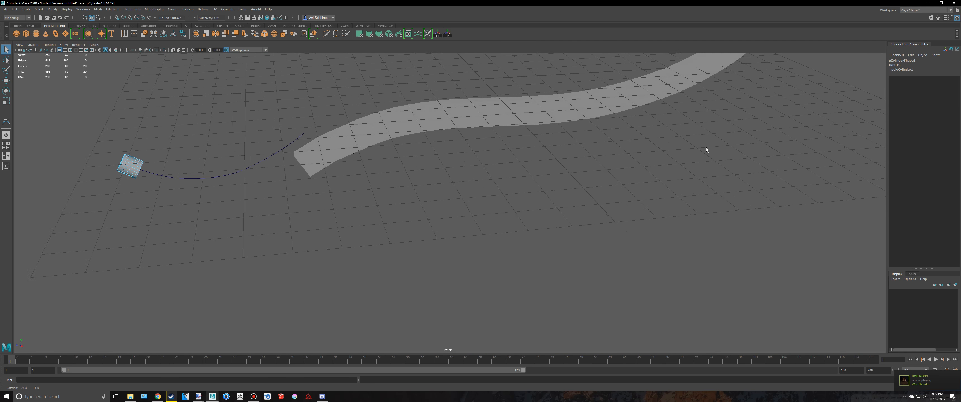
key(f)
key(5)
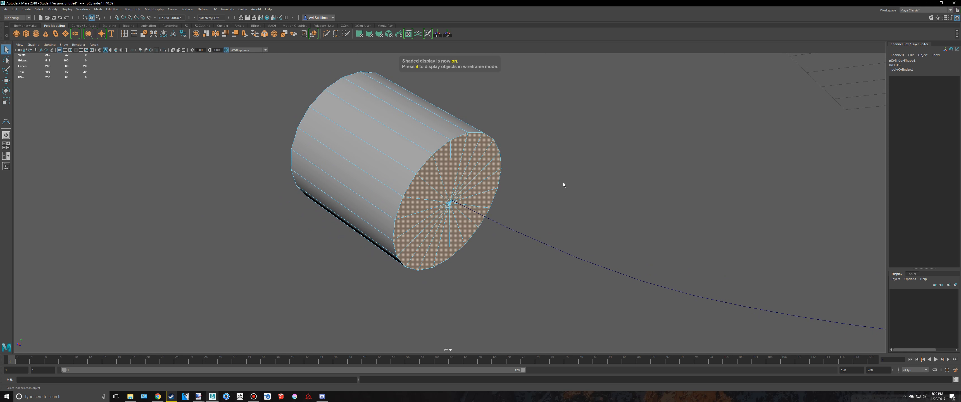
key(4)
mouse_move(563, 183)
alt+mouse_down()
mouse_move(598, 204)
mouse_move(551, 185)
mouse_move(529, 219)
alt+mouse_up()
key(5)
click(508, 227)
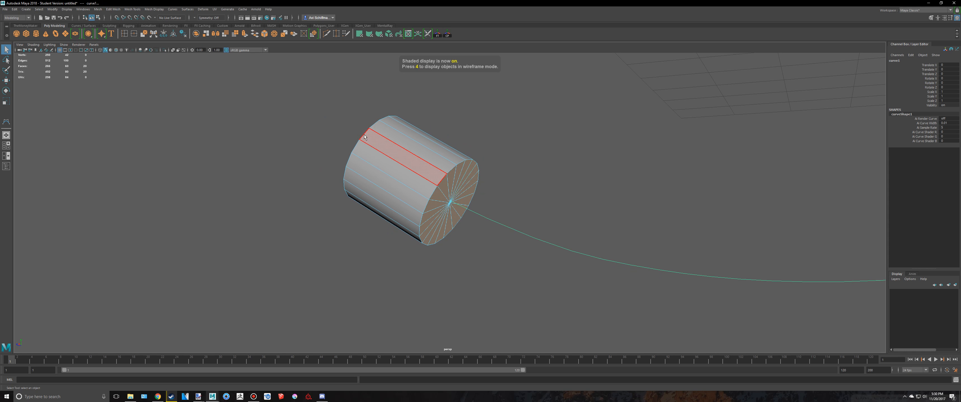
key(ctrl+e)
alt+right_drag(403, 157, 235, 131)
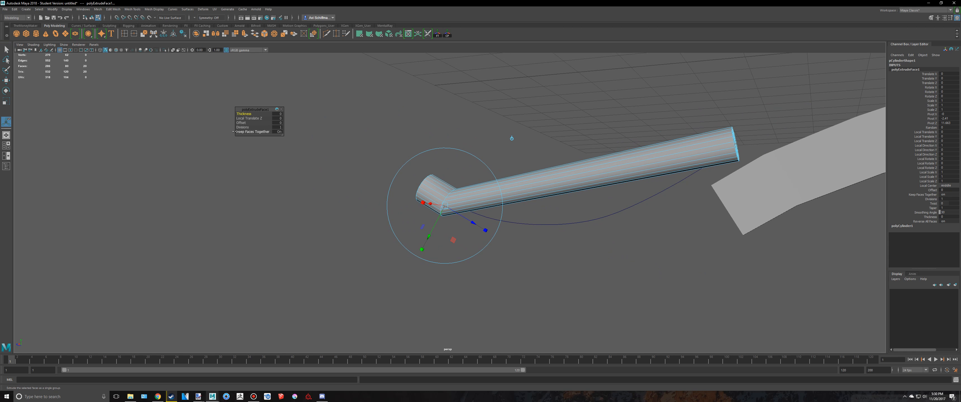
Step: Raise the curve extrusion's divisions to 30 so the hilt bends smoothly along the curve
drag(244, 127, 401, 138)
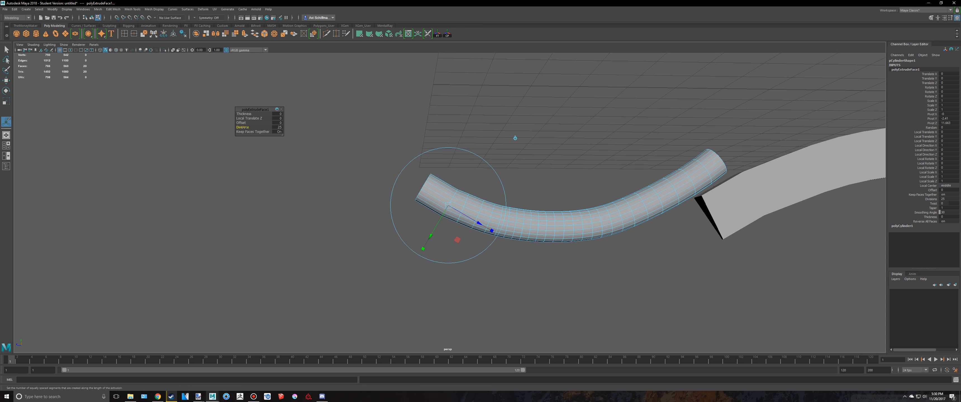
alt+drag(426, 183, 535, 206)
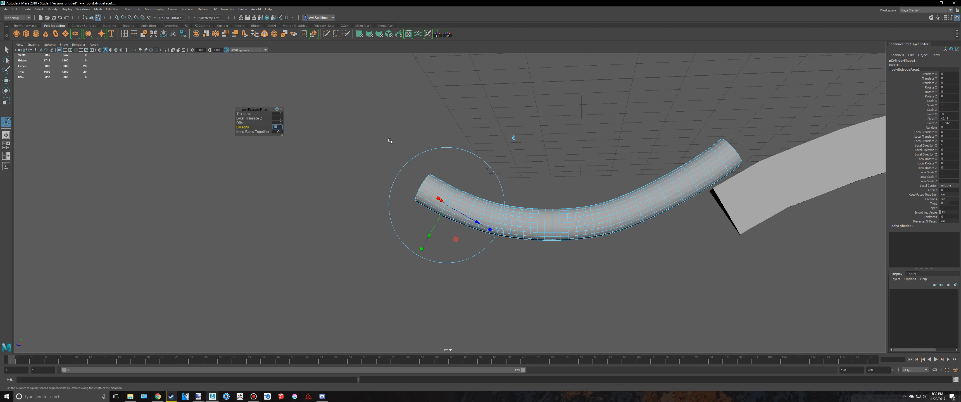
alt+drag(483, 239, 552, 263)
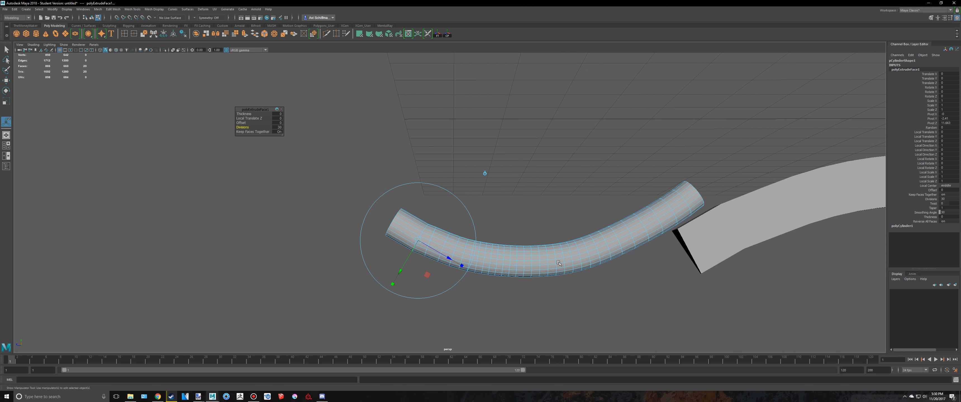
Step: Leave face selection and compare the extruded hilt with the sword reference image in the browser
key(q)
right_drag(571, 229, 599, 221)
click(543, 210)
alt+drag(543, 212, 534, 229)
key(alt+Tab)
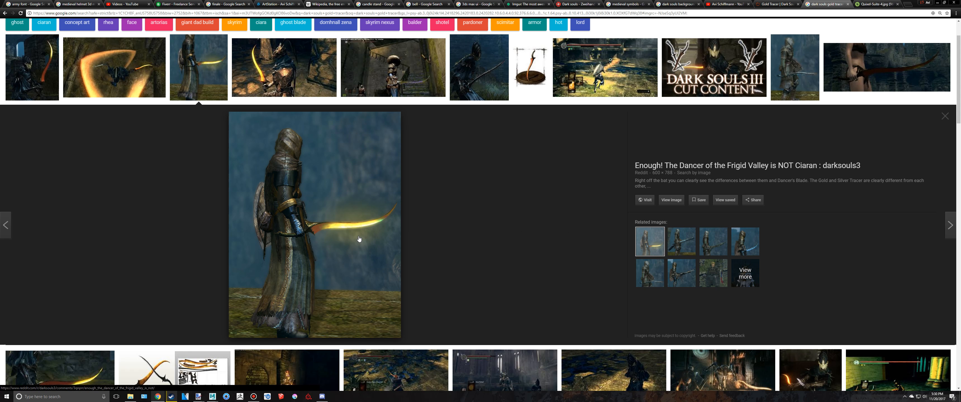
key(alt+Tab)
alt+drag(380, 232, 569, 255)
Step: Undo the last changes to the extruded hilt and return it to object selection
click(536, 246)
key(ctrl+z)
key(ctrl+z)
key(ctrl+z)
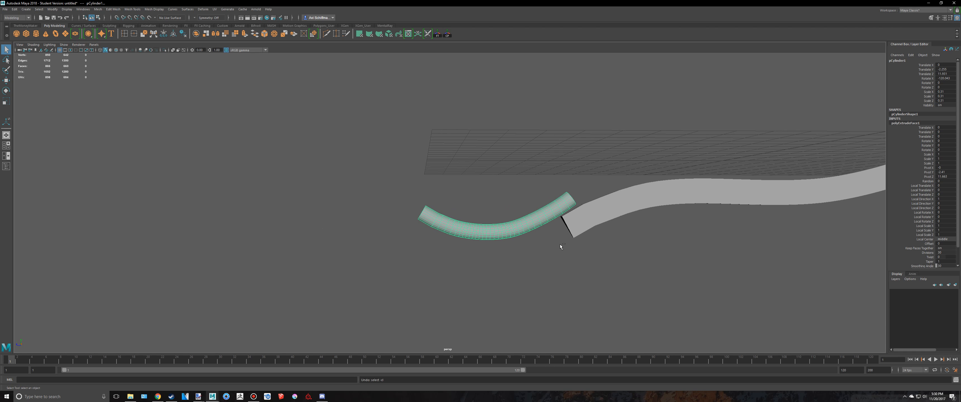
right_drag(556, 210, 578, 185)
click(578, 185)
Step: Preview the hilt and then the blade with mesh smoothing, restoring the unsmoothed display on each
click(523, 226)
key(3)
click(566, 287)
click(516, 233)
key(1)
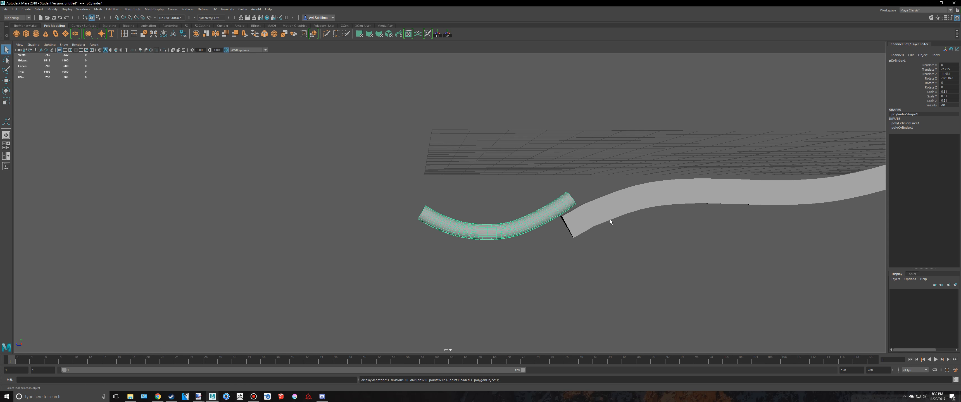
click(610, 219)
key(3)
click(657, 279)
click(634, 207)
key(1)
Step: Move the vertices at the hilt's far end down towards the reference tip in the side view
key(space)
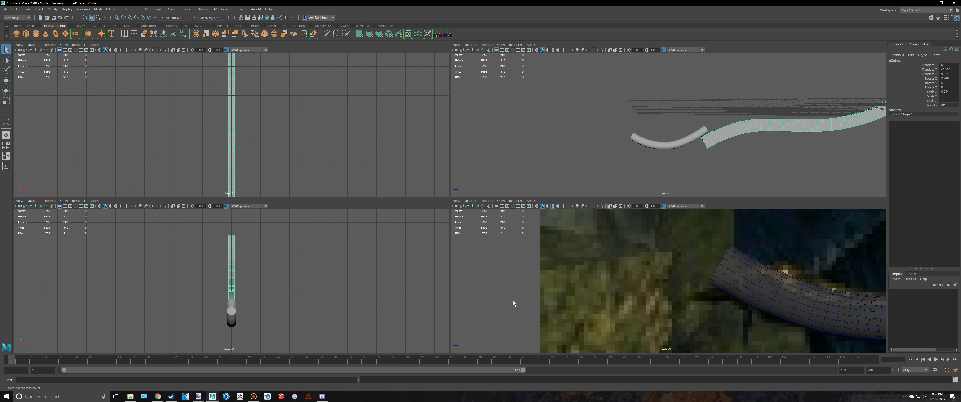
scroll(641, 301, up, 5)
key(space)
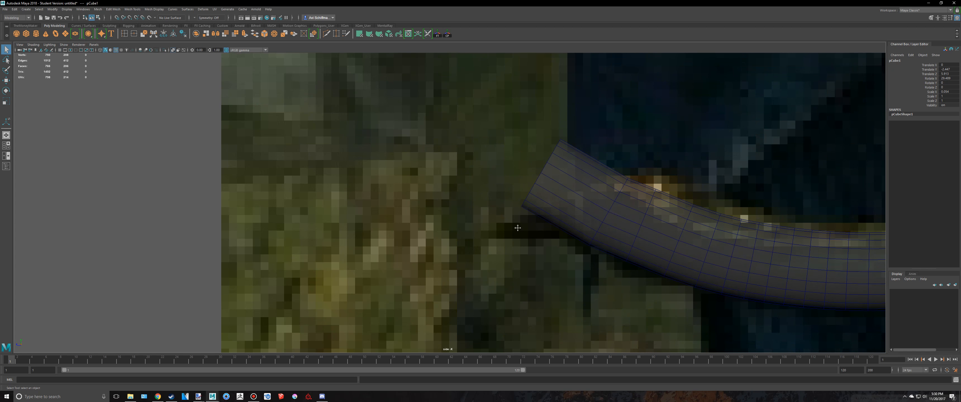
alt+middle_drag(517, 225, 566, 267)
click(629, 232)
right_drag(630, 227, 559, 120)
scroll(660, 179, up, 2)
drag(558, 120, 671, 319)
key(w)
alt+middle_drag(666, 252, 535, 185)
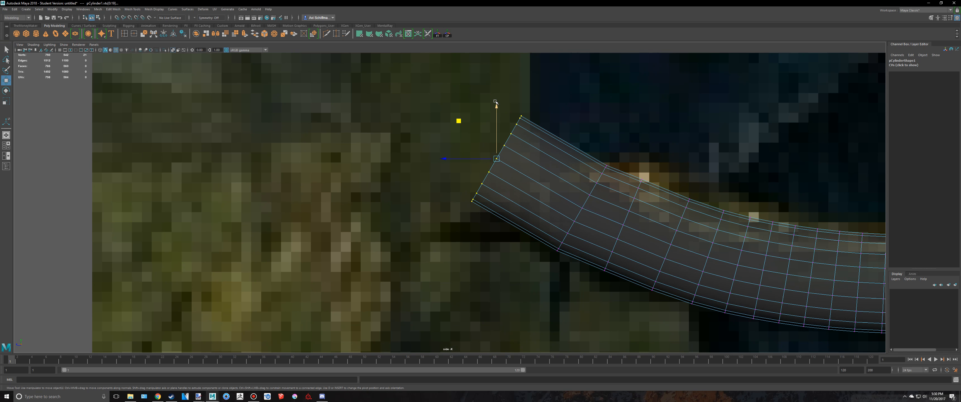
drag(495, 101, 492, 155)
Step: Rotate, scale up and reposition the far-end vertices to give the hilt a slanted, flared tip
key(e)
key(w)
key(r)
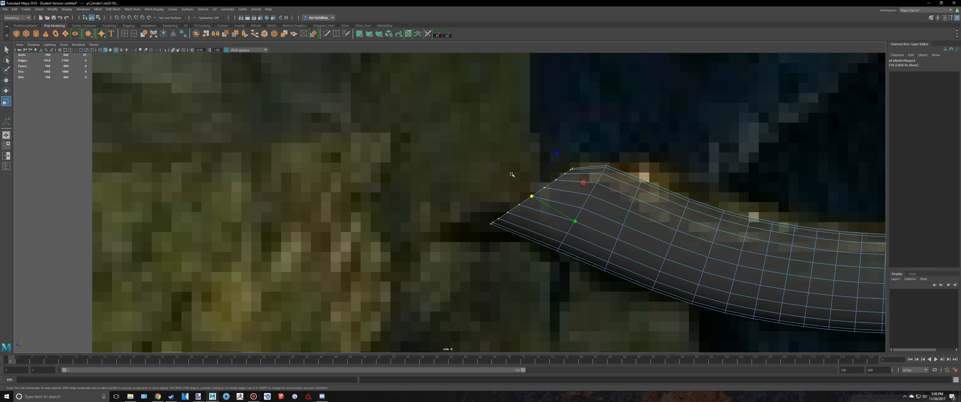
drag(534, 196, 540, 195)
key(w)
drag(495, 158, 491, 159)
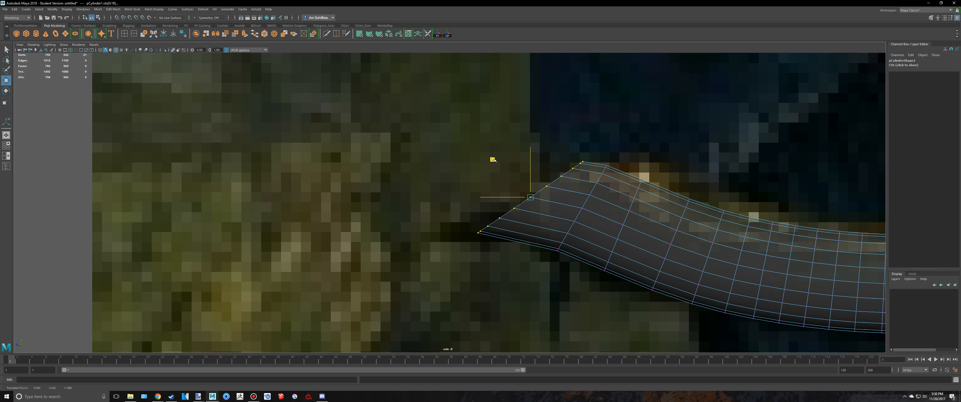
Step: Inspect the flared hilt in perspective and compare it with the sword reference image in the browser
key(space)
key(space)
scroll(597, 187, down, 4)
alt+drag(511, 201, 547, 223)
key(q)
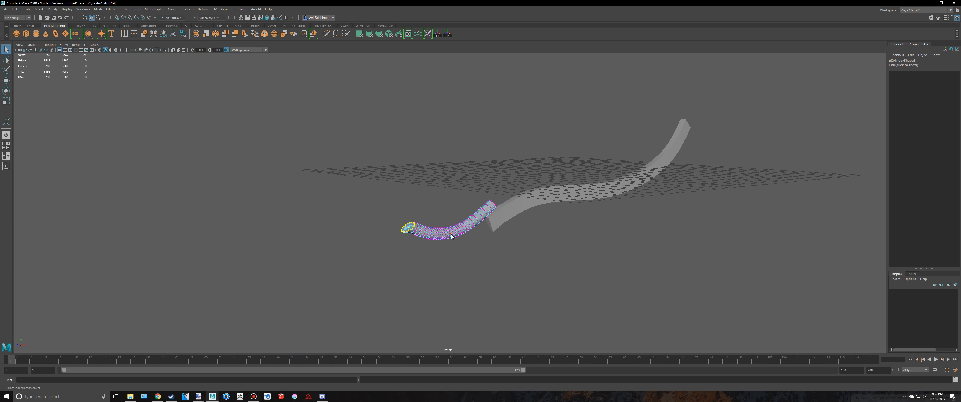
right_drag(451, 236, 494, 231)
key(alt+Tab)
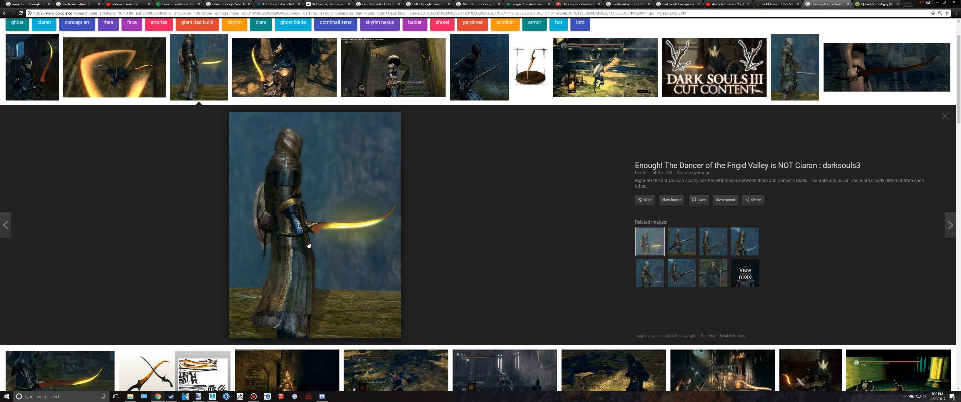
key(alt+Tab)
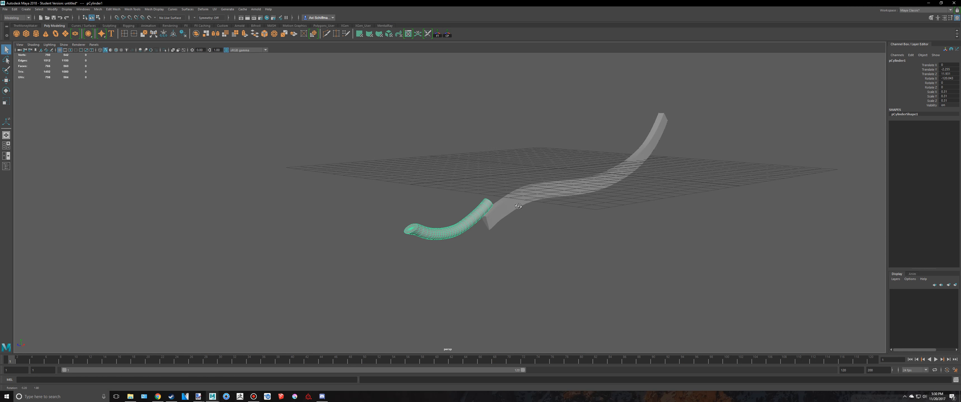
key(r)
drag(417, 229, 432, 55)
key(ctrl+z)
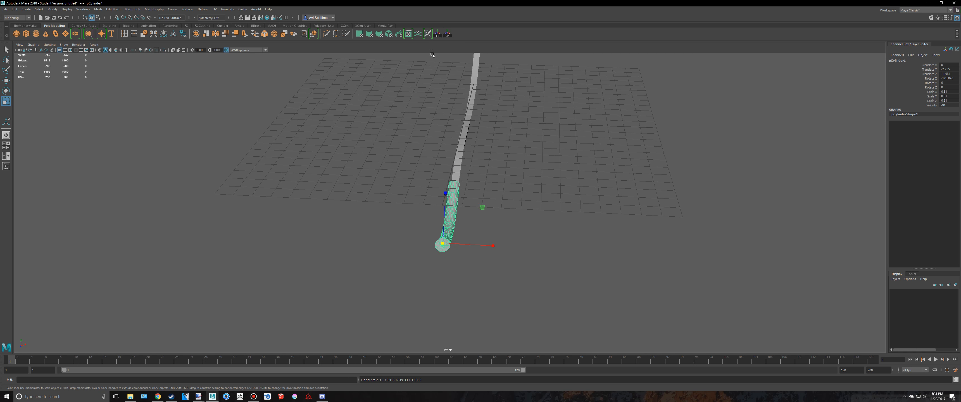
Step: Center the hilt's pivot and scale the hilt up uniformly to about 0.39
click(447, 35)
click(52, 9)
click(64, 50)
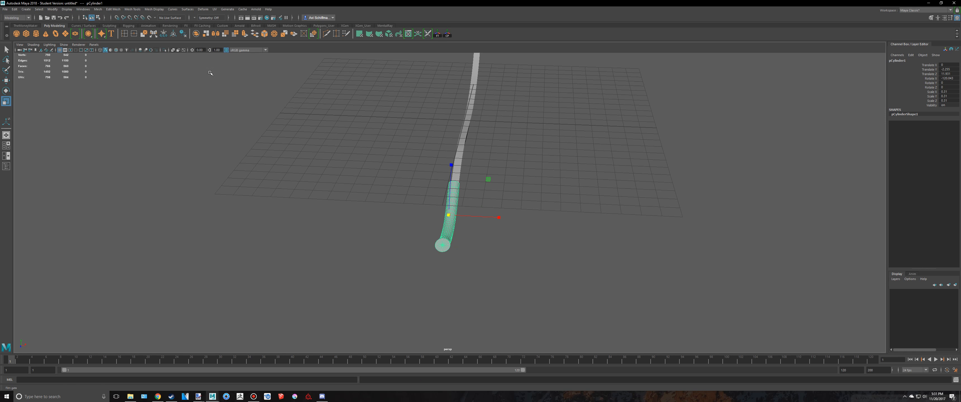
alt+drag(522, 209, 430, 170)
scroll(429, 170, up, 6)
alt+drag(388, 186, 502, 198)
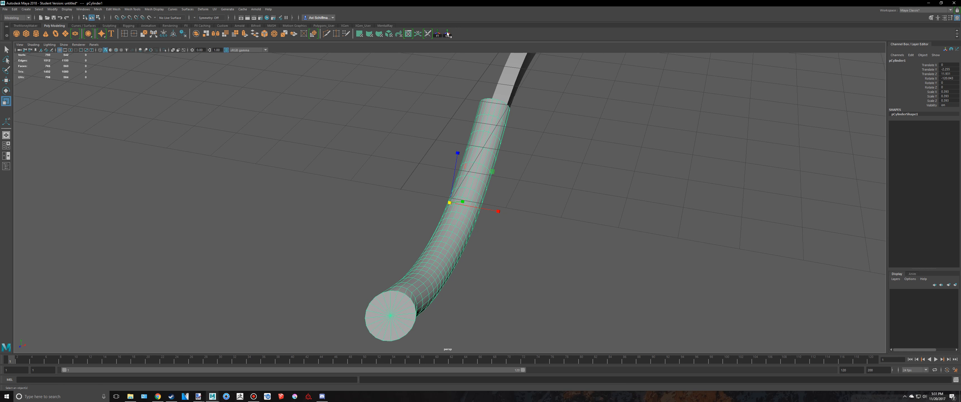
Step: Try to shift the enlarged hilt over the reference image in the side view
key(space)
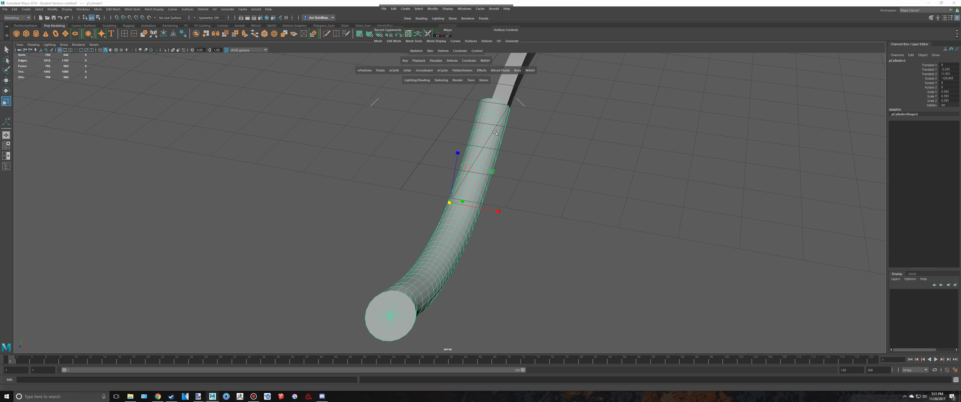
alt+middle_drag(598, 259, 594, 254)
key(space)
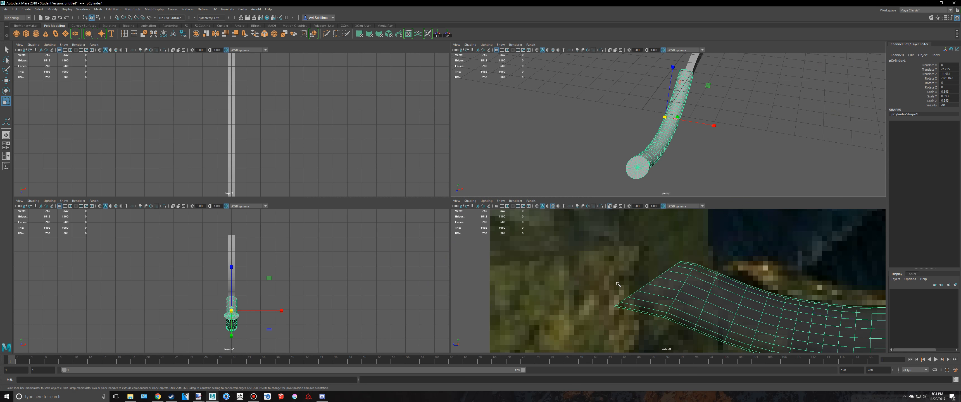
key(space)
alt+middle_drag(628, 298, 462, 339)
scroll(422, 247, up, 3)
key(w)
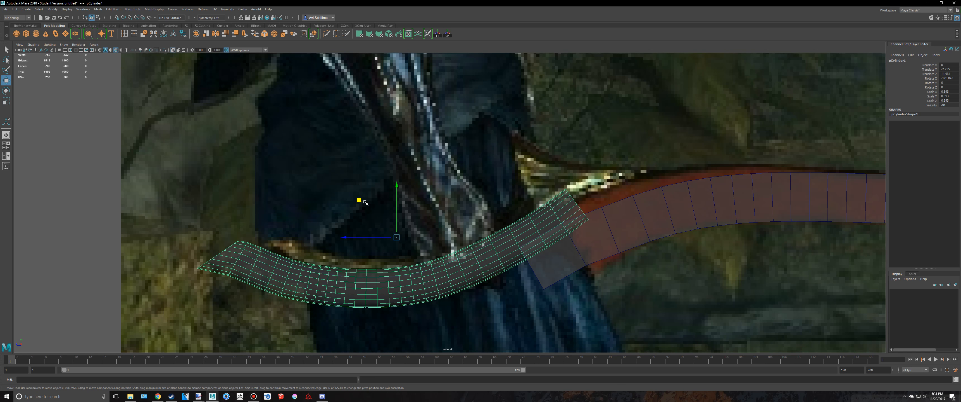
mouse_move(365, 202)
mouse_down()
mouse_move(239, 247)
mouse_move(140, 213)
mouse_move(89, 106)
mouse_move(219, 205)
mouse_move(320, 231)
mouse_move(347, 205)
mouse_up()
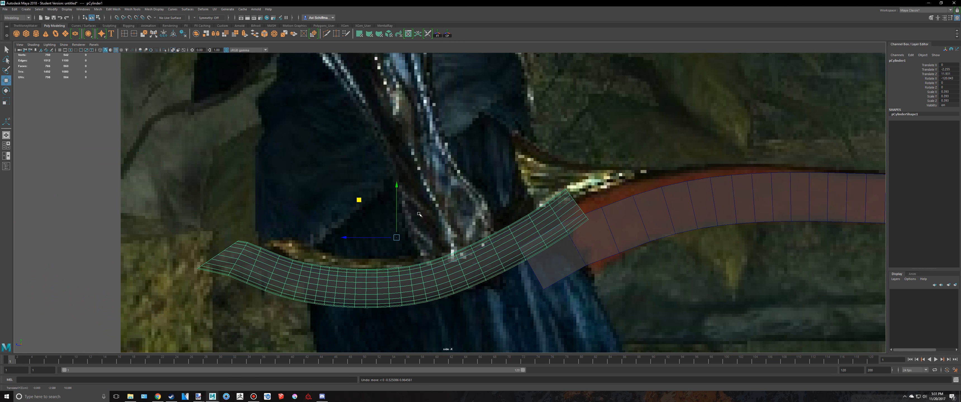
scroll(559, 210, up, 2)
Step: Move the whole hilt slightly up and towards the blade to align it with the reference grip
right_drag(578, 216, 552, 215)
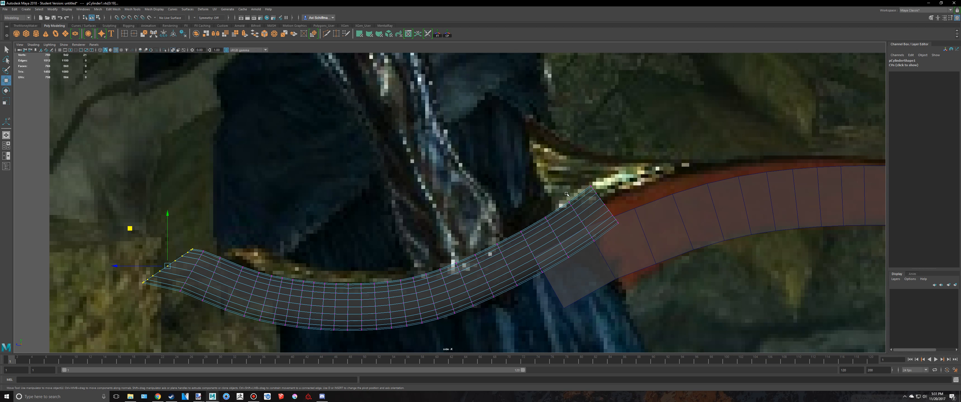
scroll(617, 195, up, 3)
alt+middle_drag(609, 193, 507, 163)
right_drag(500, 204, 527, 193)
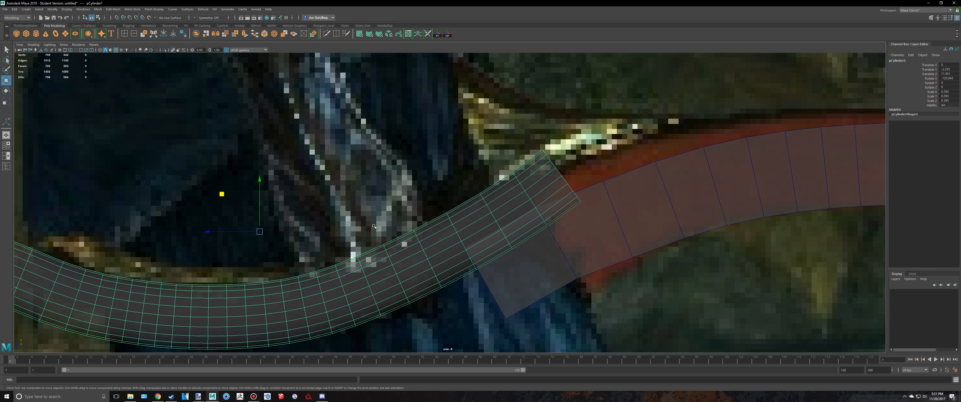
alt+middle_drag(248, 221, 392, 205)
middle_drag(367, 177, 379, 171)
Step: Delete the hilt's end faces that overlap the blade and return the hilt to object selection
right_drag(670, 173, 672, 144)
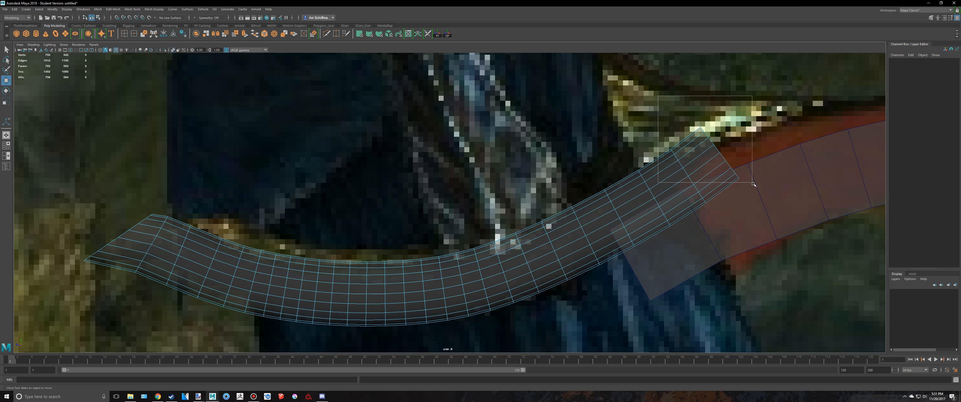
drag(784, 184, 823, 189)
key(Delete)
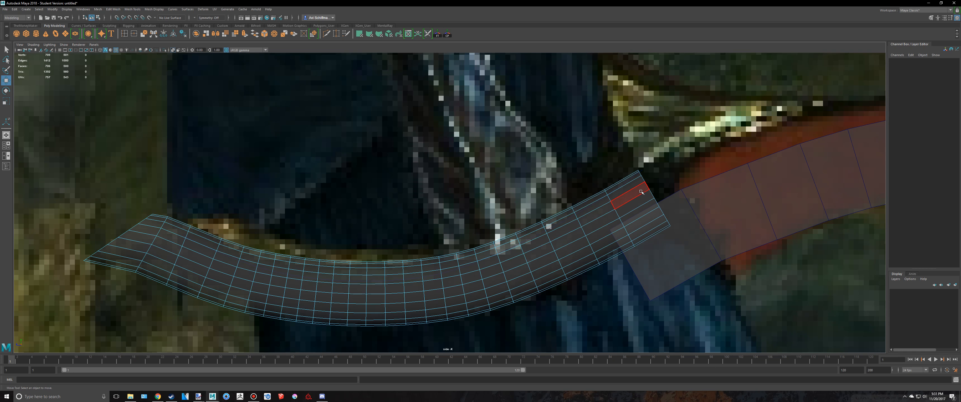
key(space)
key(space)
alt+drag(698, 142, 643, 181)
right_drag(544, 204, 552, 166)
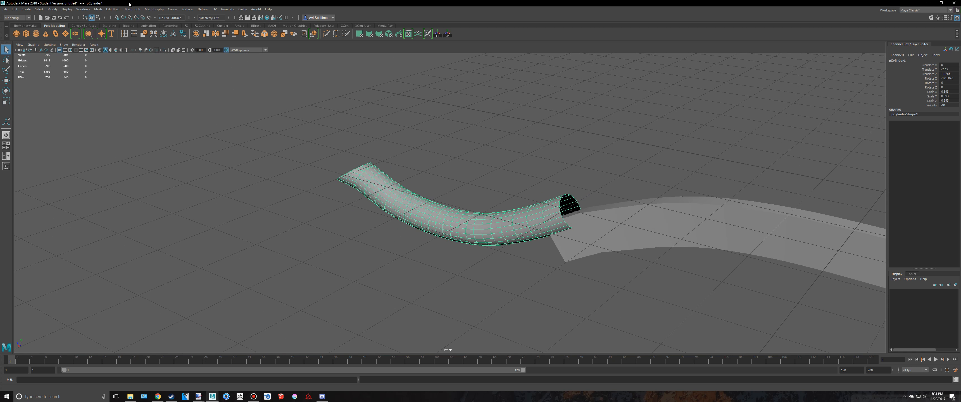
click(99, 9)
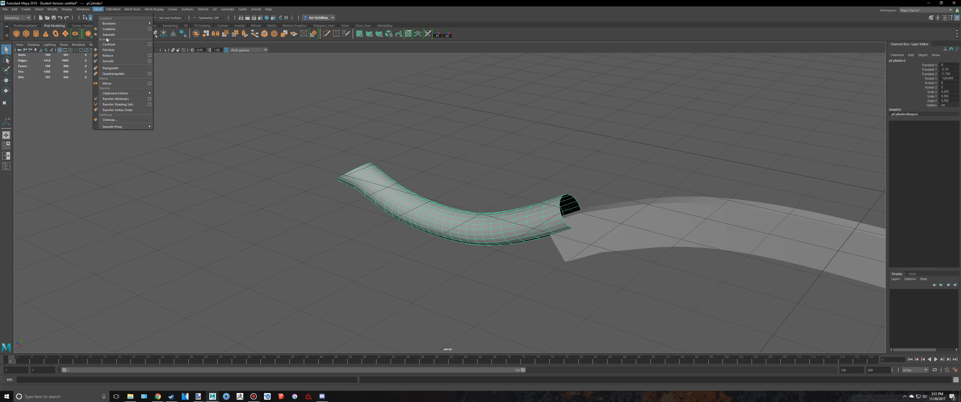
click(107, 55)
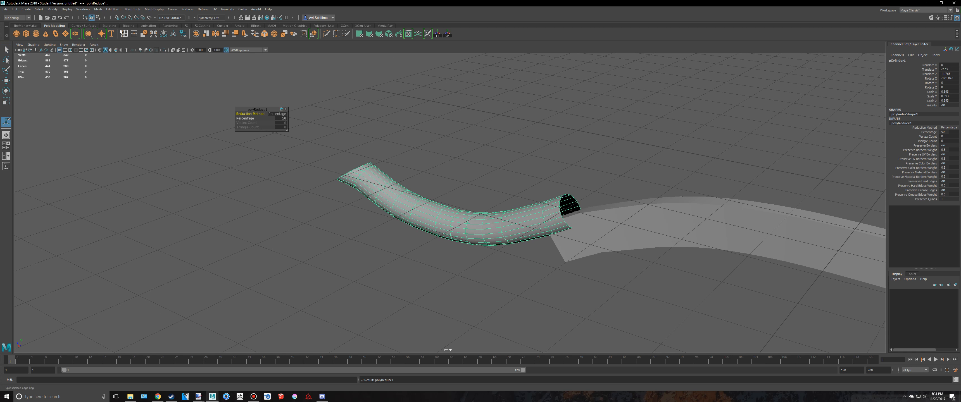
key(ctrl+z)
Step: Fill the open hole at the hilt's blade end and switch the hilt to face selection
click(98, 9)
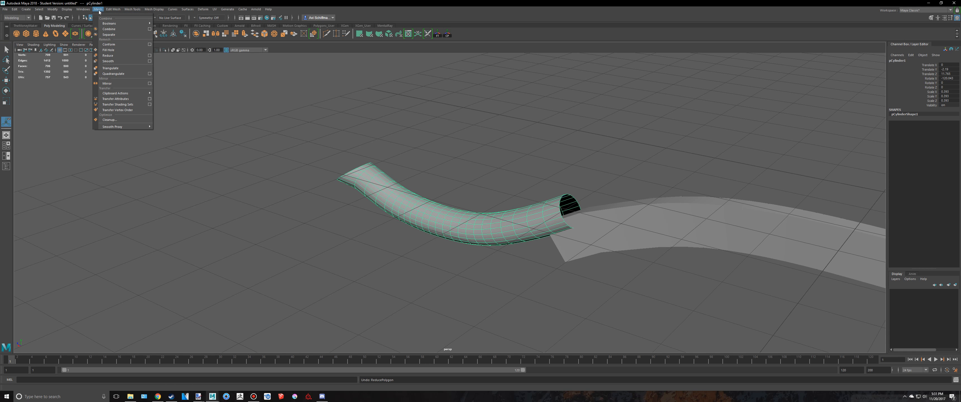
click(112, 51)
alt+drag(509, 156, 456, 154)
key(q)
right_drag(516, 203, 516, 218)
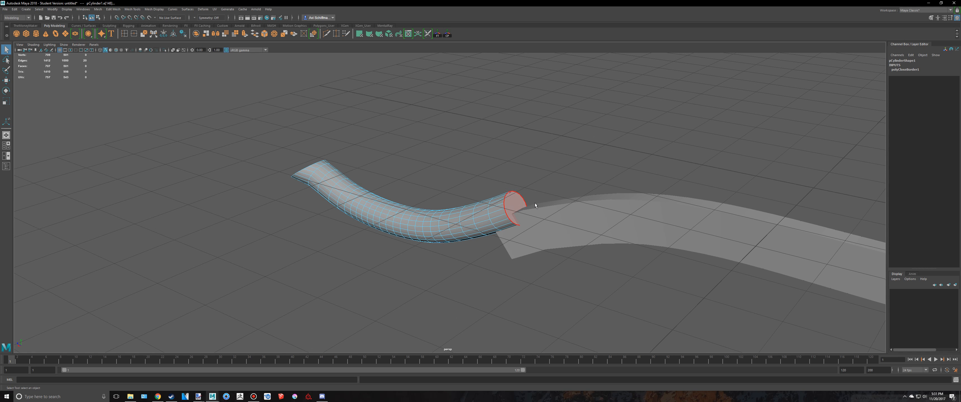
Step: Compare the junction of hilt and blade with the side-view reference and the character image in the browser
key(space)
key(space)
alt+middle_drag(667, 227, 482, 299)
scroll(485, 226, up, 2)
scroll(482, 299, down, 5)
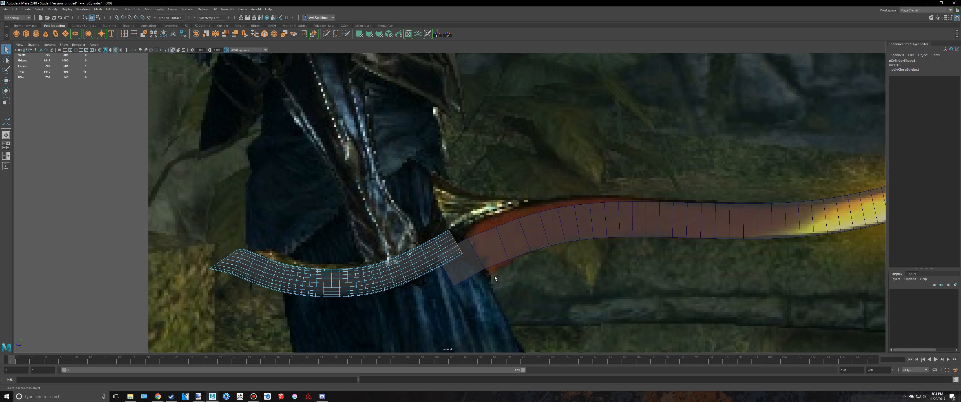
scroll(496, 277, up, 2)
key(alt+Tab)
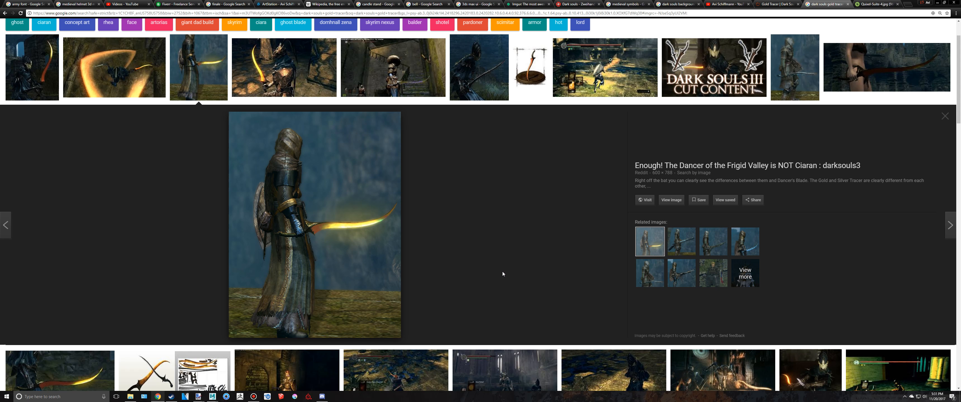
key(alt+Tab)
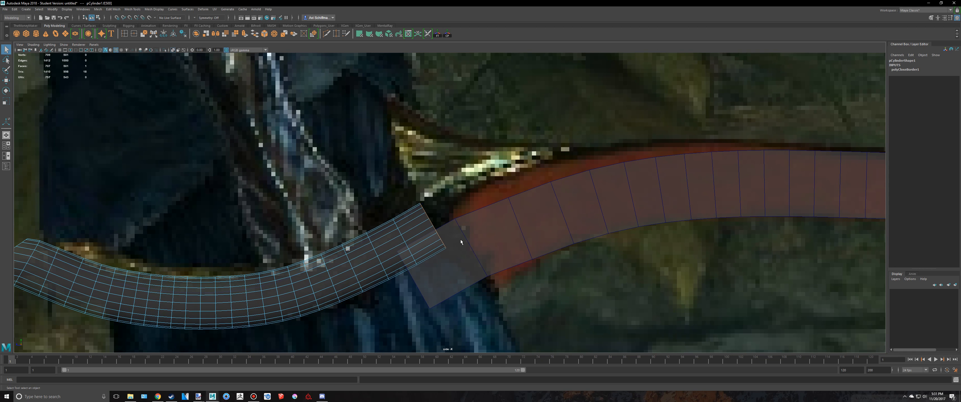
Step: Extrude the hilt's blade-end face in place and scale it up into a wide, flat guard outline
scroll(460, 240, up, 1)
key(ctrl+e)
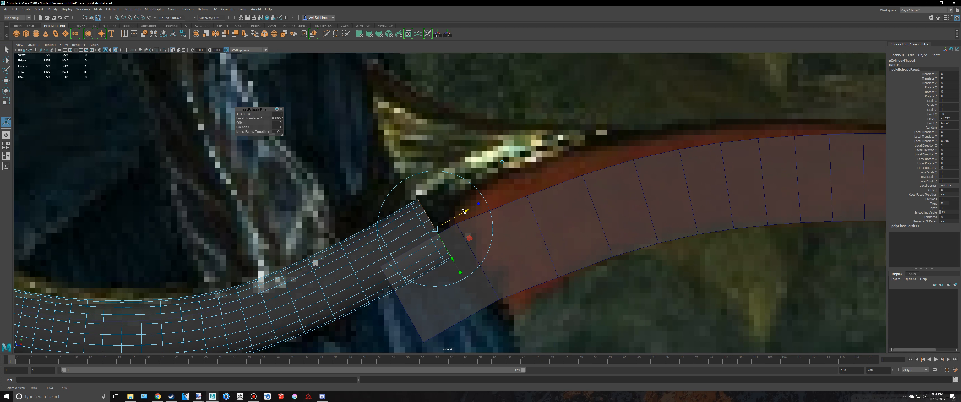
key(ctrl+z)
key(r)
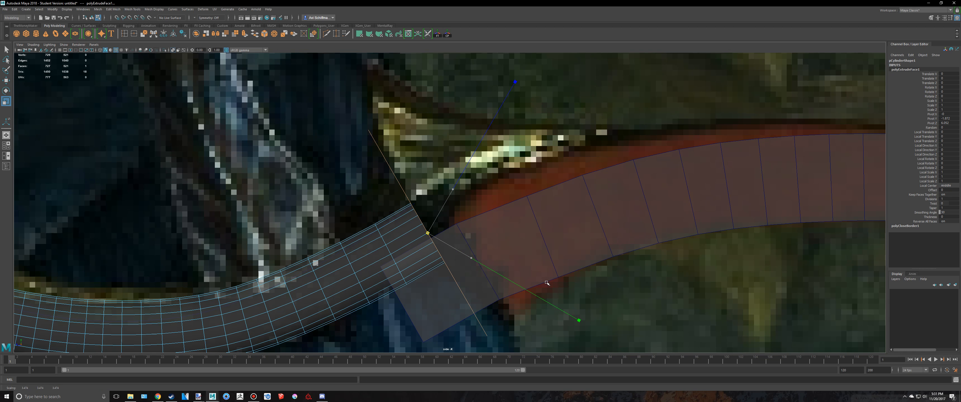
scroll(573, 290, down, 5)
scroll(538, 266, up, 3)
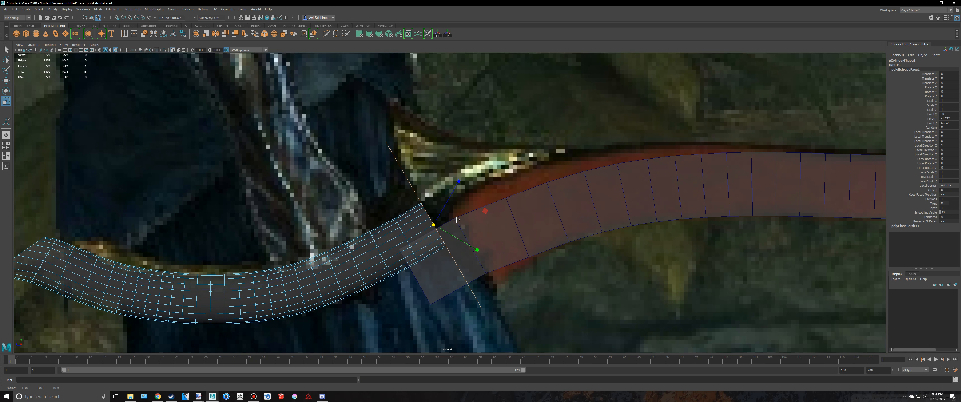
alt+middle_drag(457, 220, 481, 233)
scroll(480, 233, up, 1)
Step: Check the browser reference and extrude the enlarged face towards the blade to give the round guard thickness
key(alt+Tab)
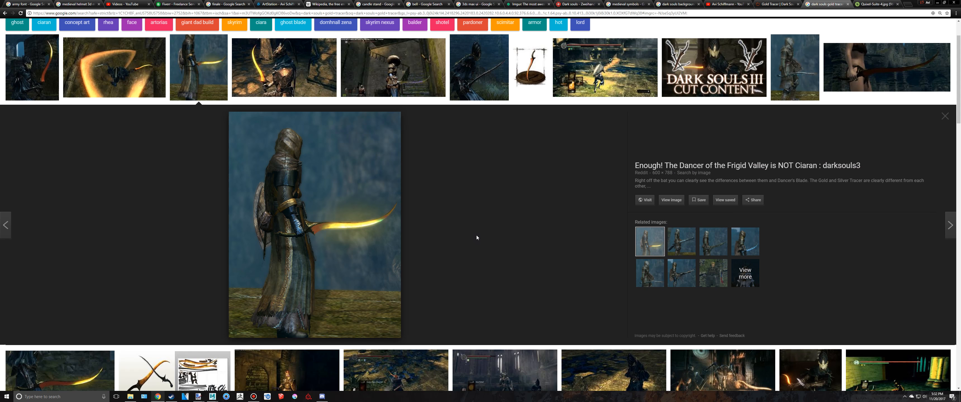
key(alt+Tab)
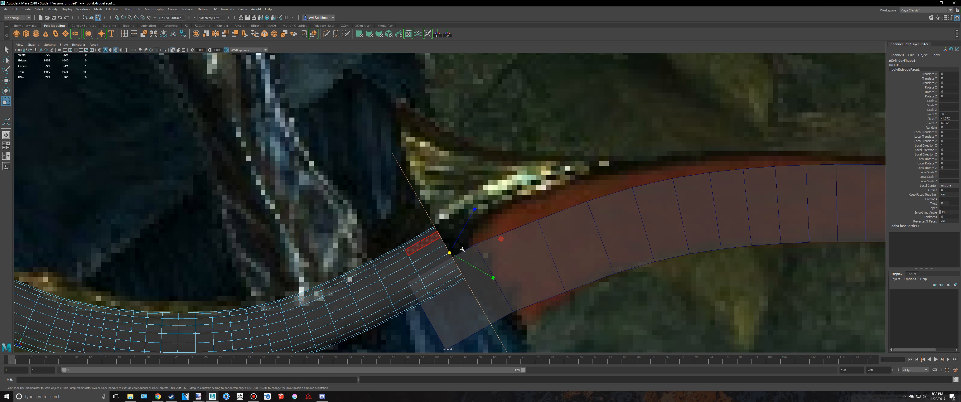
key(ctrl+e)
alt+middle_drag(461, 249, 500, 198)
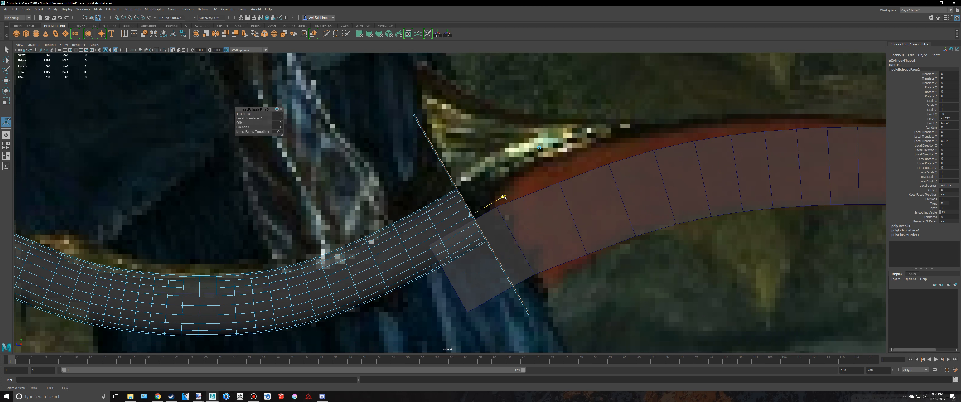
drag(504, 197, 524, 192)
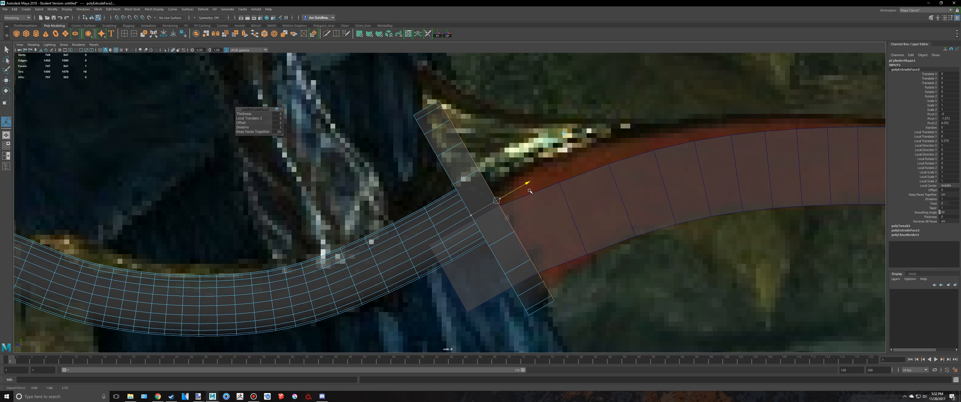
alt+middle_drag(528, 186, 525, 261)
Step: Select the guard disc's rim faces together with the ring of faces on its hilt side in the perspective view
key(space)
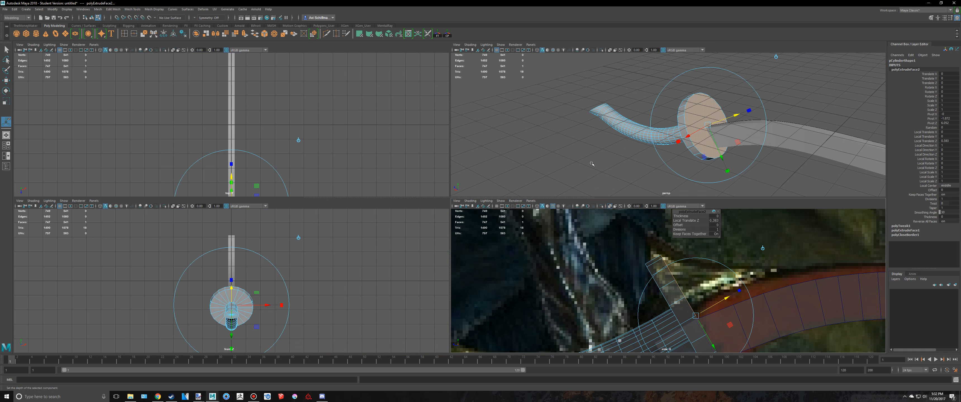
key(space)
mouse_move(569, 185)
alt+mouse_down()
mouse_move(633, 178)
mouse_move(559, 182)
mouse_move(575, 176)
mouse_move(564, 187)
mouse_move(528, 162)
mouse_move(582, 176)
mouse_move(569, 177)
alt+mouse_up()
key(alt+Tab)
key(alt+Tab)
scroll(529, 166, up, 2)
key(q)
double_click(562, 181)
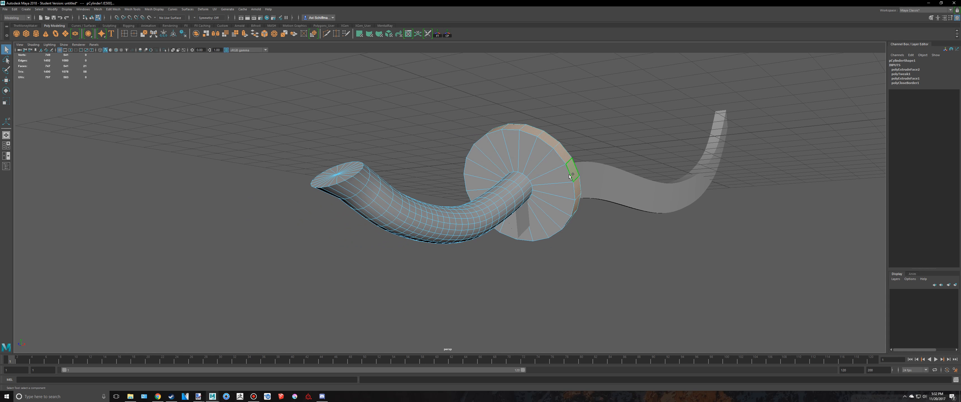
shift+double_click(555, 162)
alt+drag(642, 196, 652, 201)
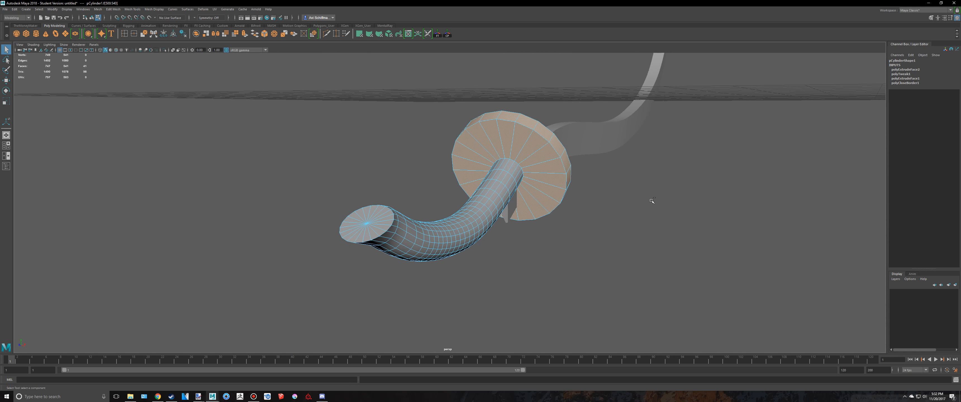
Step: Try to narrow the guard disc using the rim and hilt-side faces, and undo the scaling and the added face selection
drag(558, 169, 538, 169)
key(ctrl+z)
alt+drag(496, 139, 437, 111)
alt+drag(442, 56, 478, 131)
alt+drag(479, 130, 519, 216)
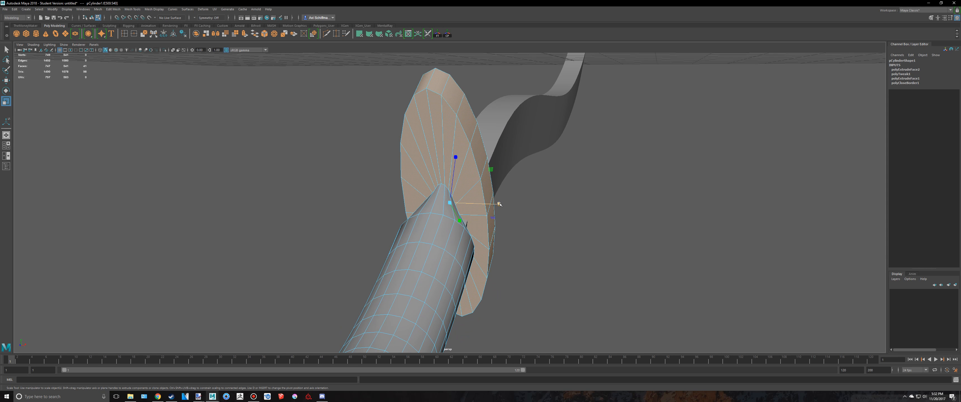
key(ctrl+z)
shift+click(488, 155)
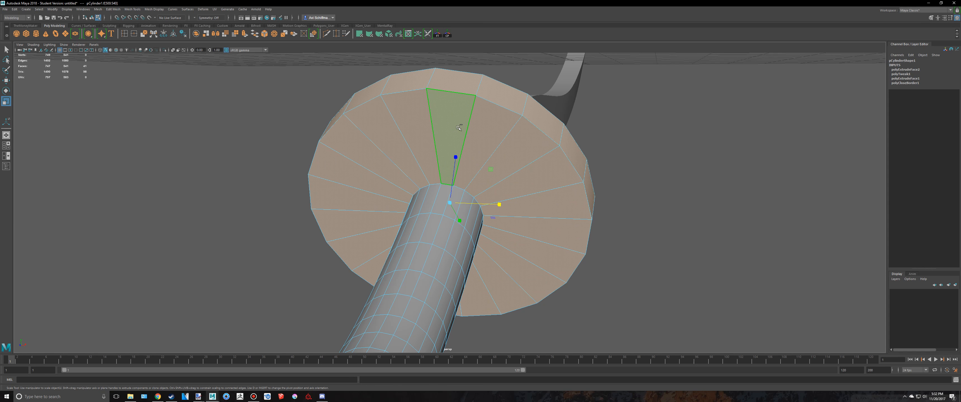
key(ctrl+z)
key(ctrl+z)
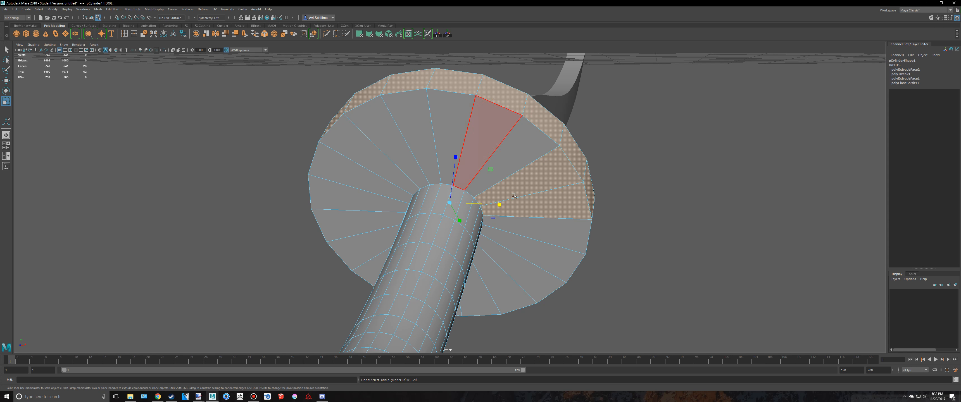
Step: Scale the guard narrower across its width into a slim oval and return to object selection
drag(498, 205, 450, 148)
right_drag(455, 144, 476, 134)
click(502, 150)
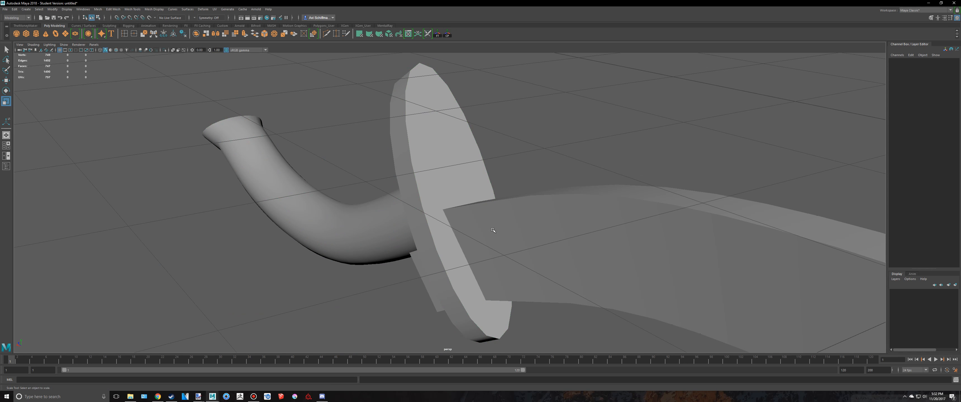
scroll(485, 233, down, 10)
alt+drag(477, 236, 558, 271)
Step: Select the blade in the side view and switch it to vertex selection at its tip
key(space)
key(space)
scroll(545, 257, down, 6)
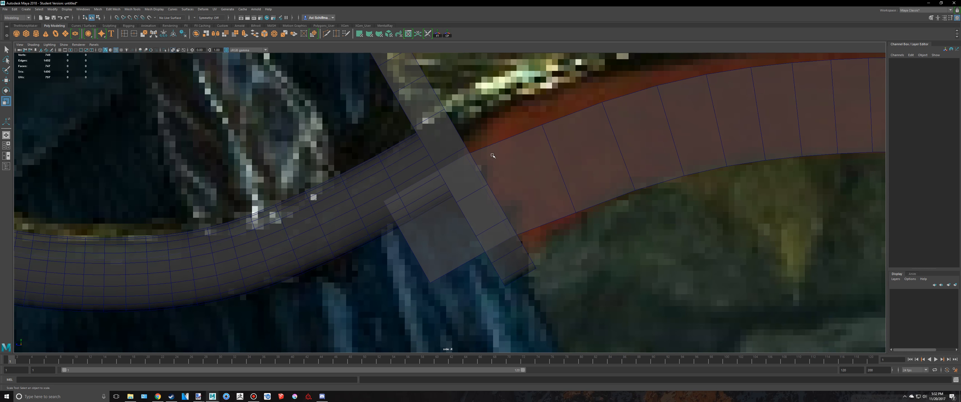
scroll(520, 175, down, 3)
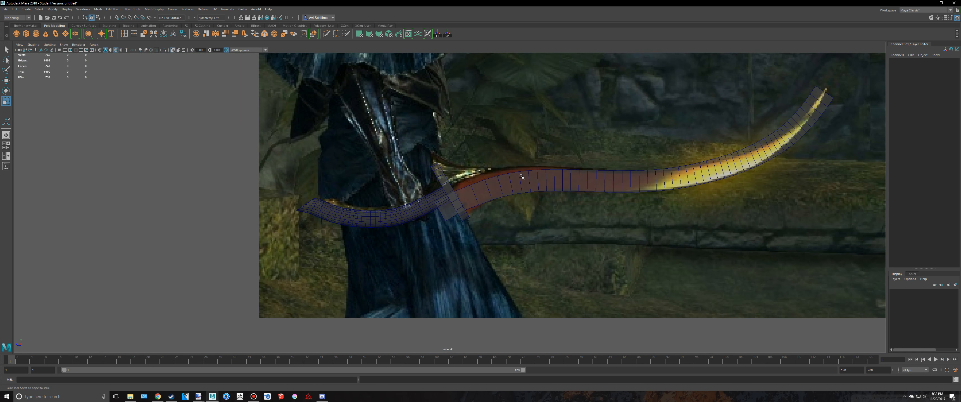
alt+middle_drag(516, 184, 508, 213)
alt+middle_drag(733, 154, 572, 185)
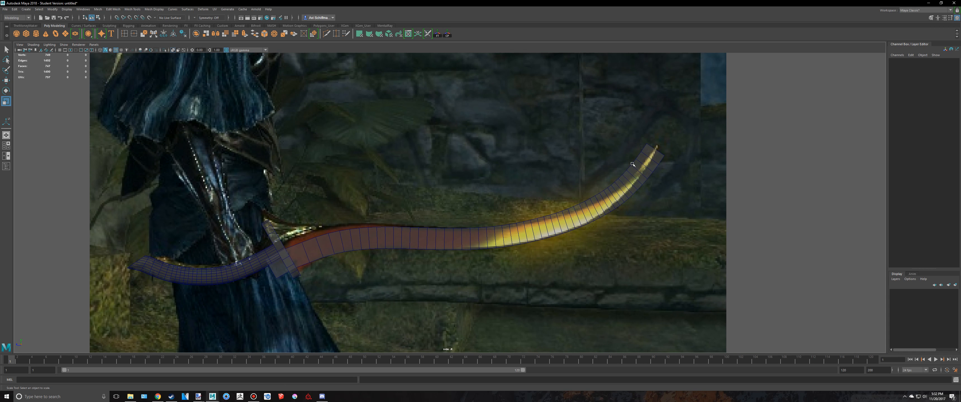
click(643, 176)
scroll(643, 177, up, 3)
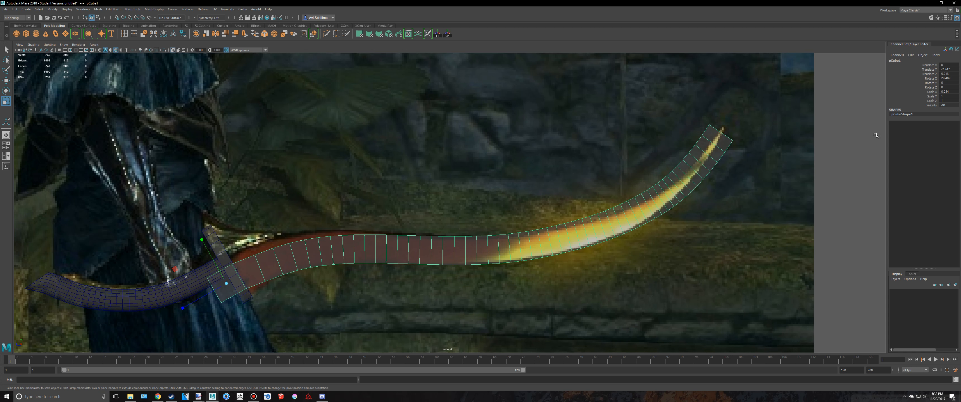
alt+middle_drag(711, 148, 623, 174)
scroll(627, 171, up, 2)
right_drag(668, 158, 643, 153)
Step: Move the blade's upper and lower end-corner vertices onto the pointed tip in the reference image
drag(685, 146, 685, 147)
key(f)
scroll(664, 139, down, 12)
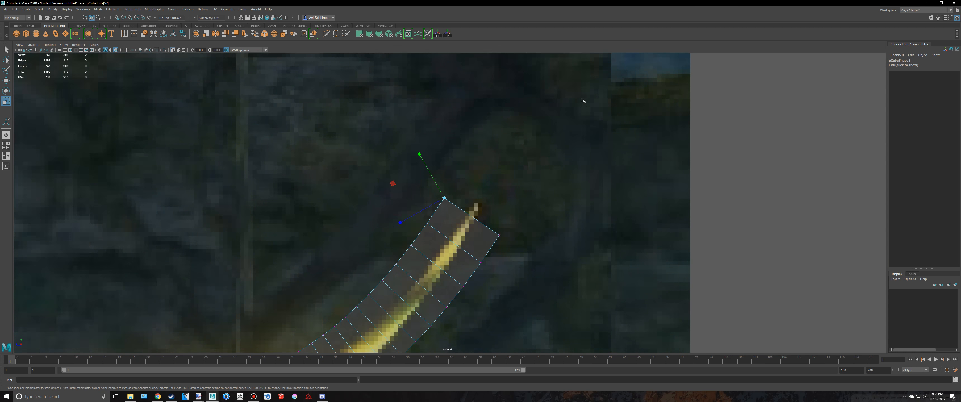
scroll(524, 174, up, 5)
scroll(435, 200, up, 1)
key(w)
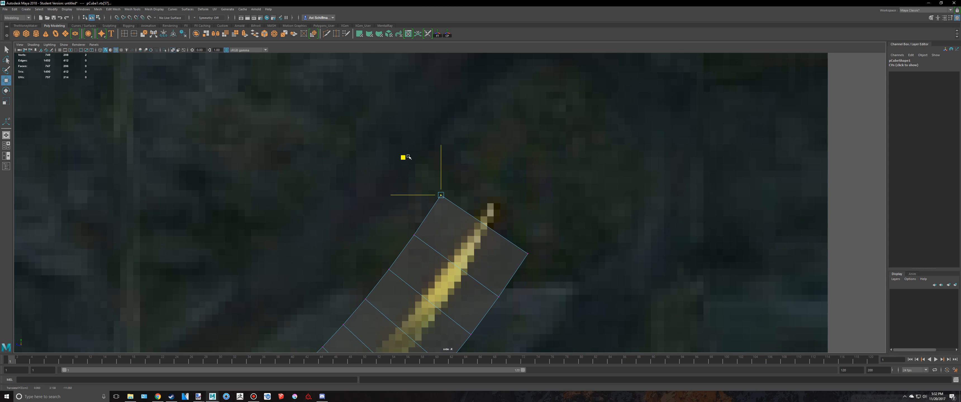
middle_drag(408, 157, 457, 166)
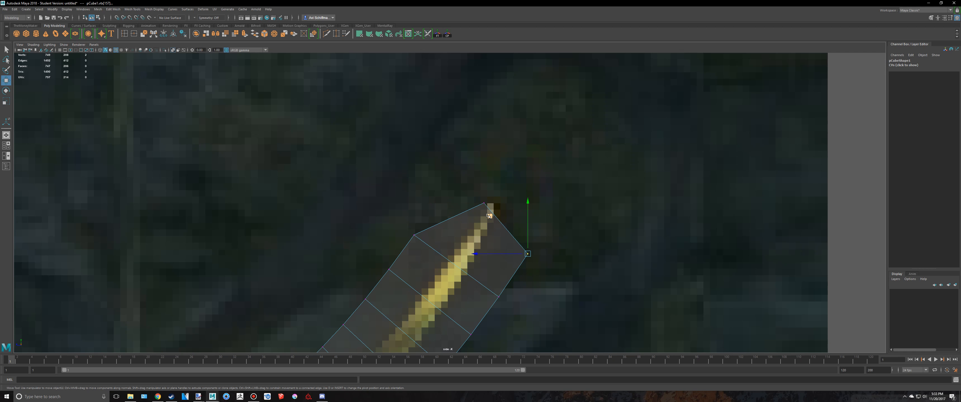
middle_drag(489, 216, 457, 173)
Step: Scale the blade's tip vertices in the perspective view to narrow the tip across its thickness
key(space)
key(space)
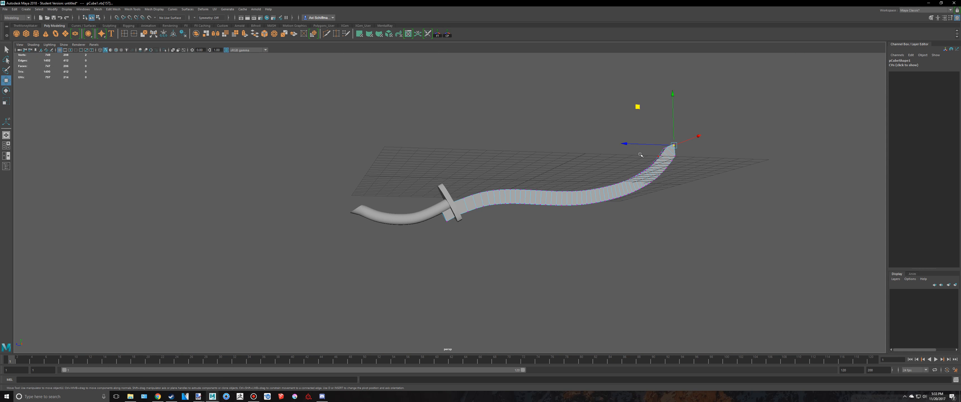
alt+drag(639, 153, 623, 170)
scroll(624, 170, up, 5)
key(f)
alt+drag(493, 159, 565, 245)
key(space)
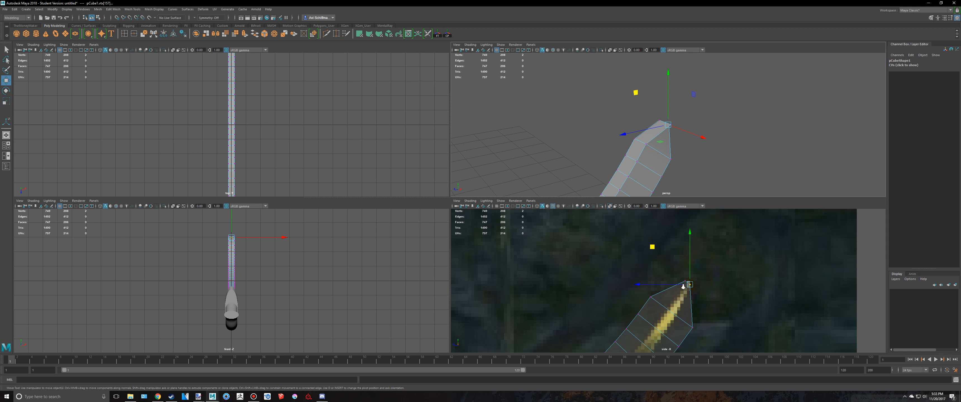
scroll(684, 286, up, 5)
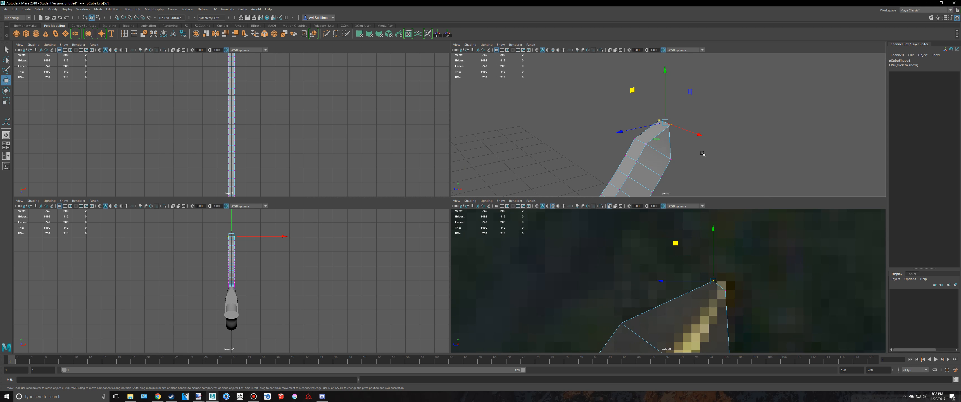
key(space)
alt+drag(629, 146, 521, 172)
key(r)
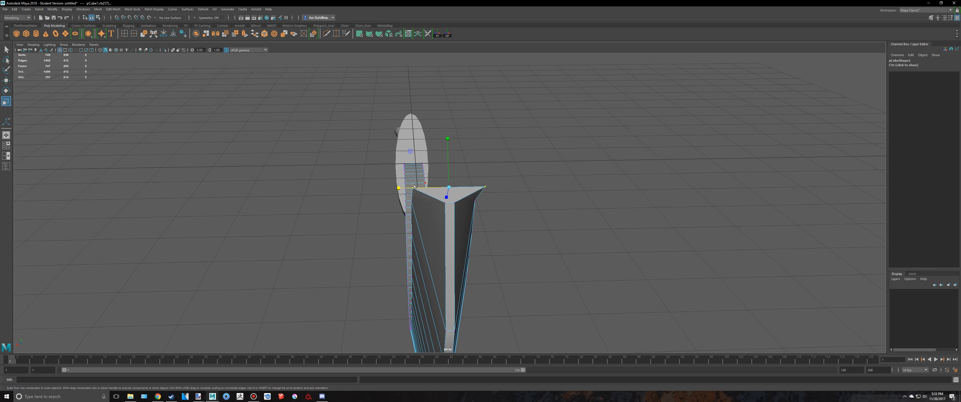
alt+drag(452, 187, 509, 200)
scroll(439, 165, up, 5)
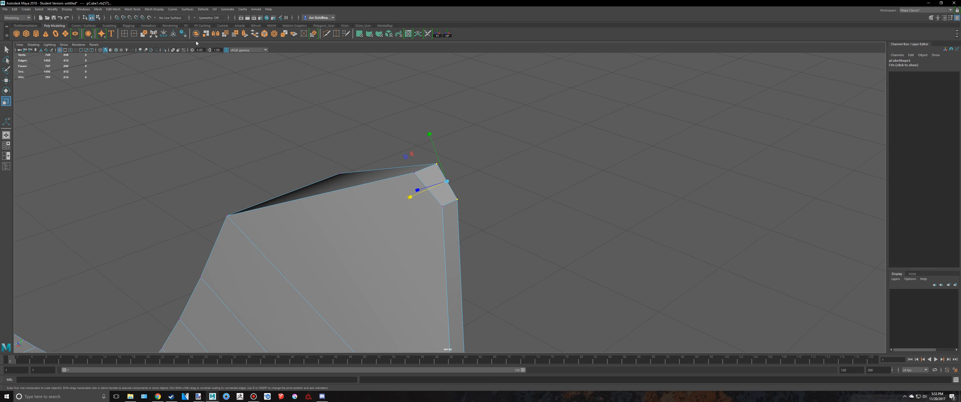
Step: Merge the blade tip's corner vertices into a single point
key(g)
click(442, 206)
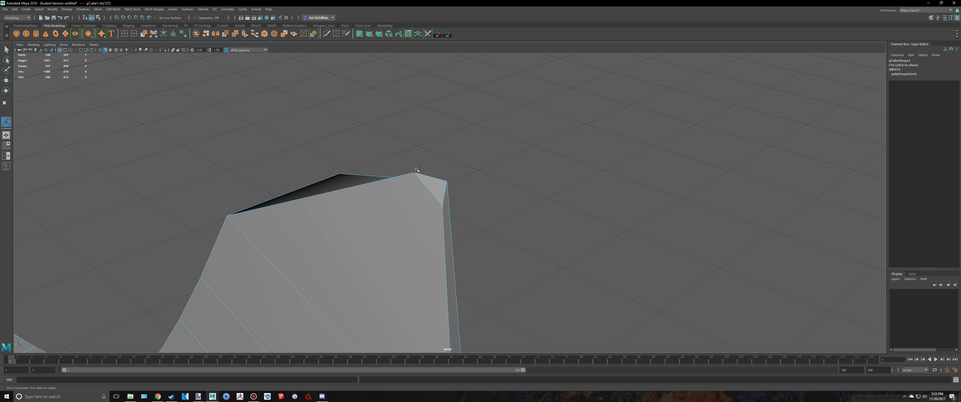
key(g)
click(113, 9)
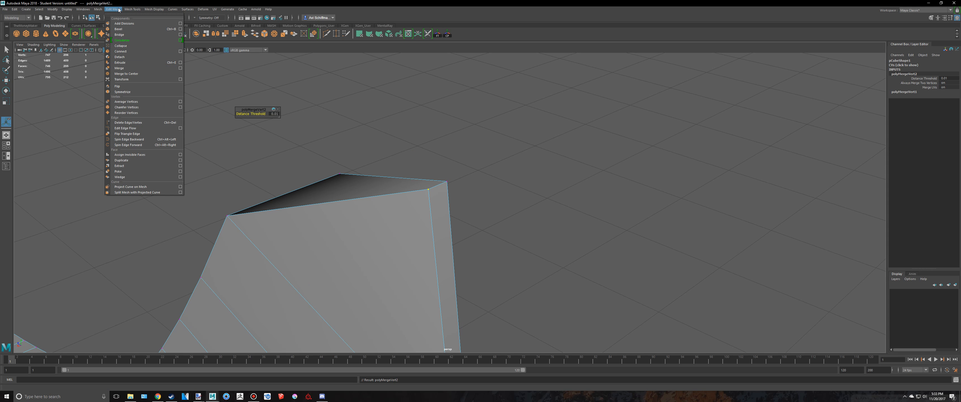
click(125, 69)
alt+drag(333, 131, 457, 182)
mouse_move(457, 212)
alt+mouse_down()
mouse_move(414, 221)
mouse_move(457, 214)
mouse_move(460, 199)
alt+mouse_up()
drag(410, 170, 459, 204)
scroll(469, 215, down, 4)
key(g)
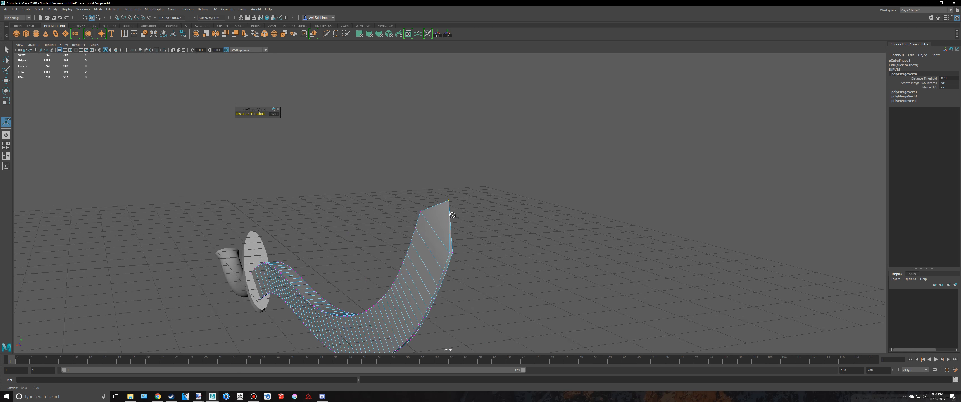
Step: Merge the paired vertices across the blade's thickness at the lower corner below the tip and the first lower-edge segments beside it
scroll(464, 262, up, 4)
key(g)
key(space)
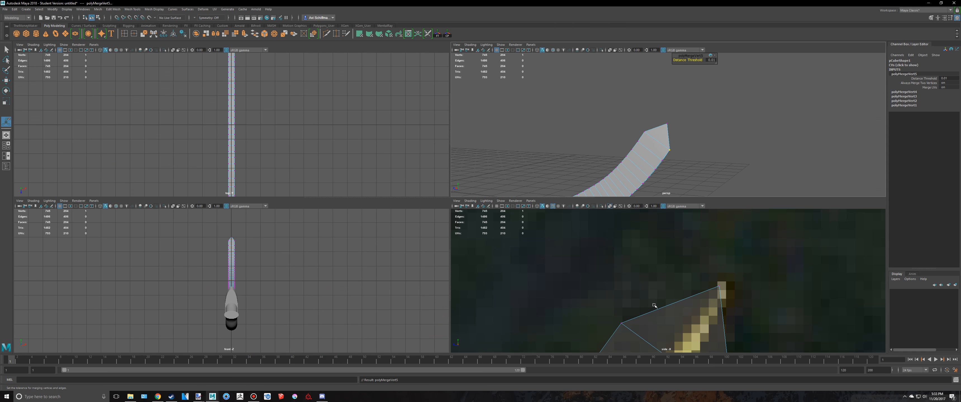
key(space)
scroll(598, 231, down, 6)
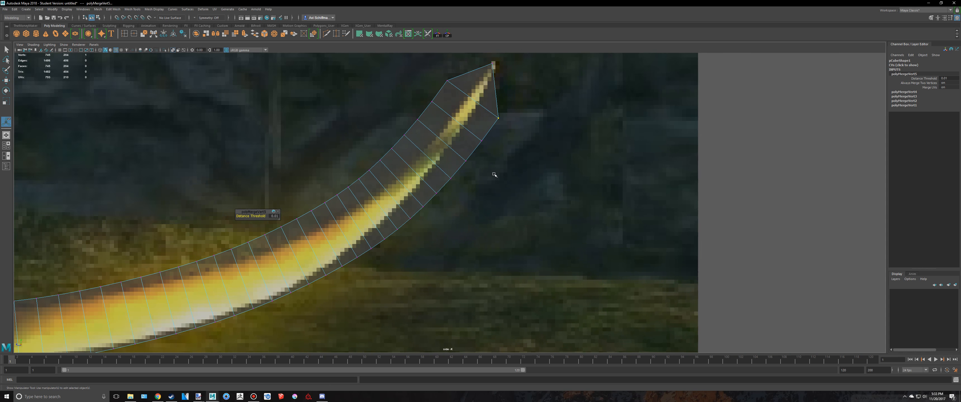
key(g)
drag(458, 137, 459, 139)
key(g)
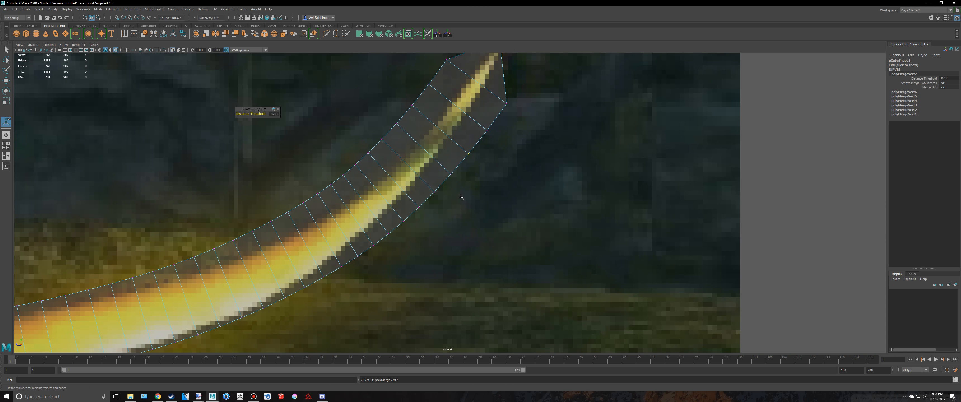
drag(417, 201, 414, 198)
key(g)
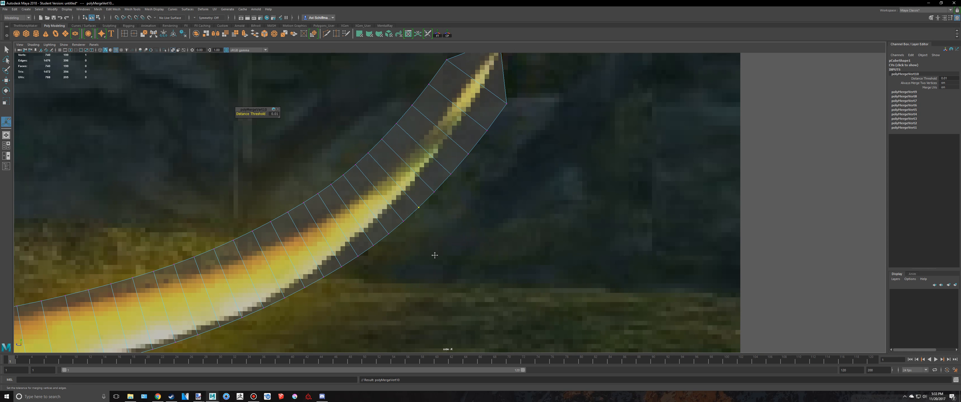
Step: Merge the next vertex pairs along the blade's lower edge, working from the tip toward the glowing section of the reference
alt+middle_drag(433, 253, 488, 221)
drag(475, 199, 450, 179)
key(g)
drag(456, 223, 421, 198)
key(g)
scroll(472, 228, down, 8)
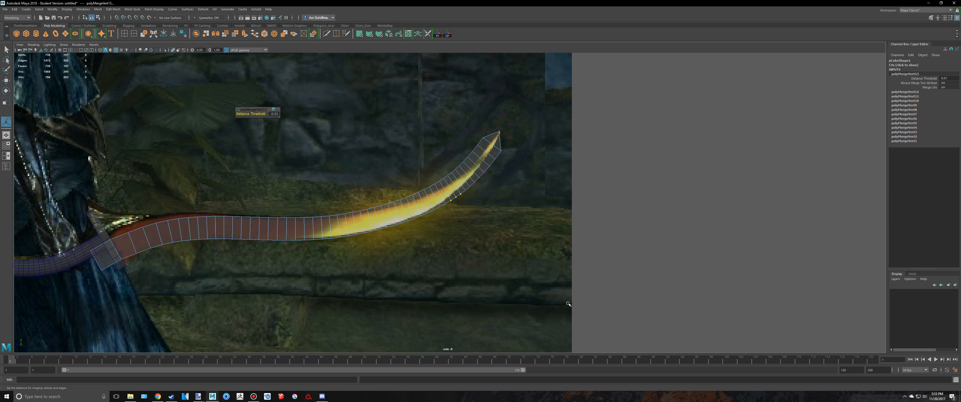
Step: Try to merge all the blade's vertices in one operation and inspect the edge in the perspective view
drag(568, 304, 41, 112)
key(g)
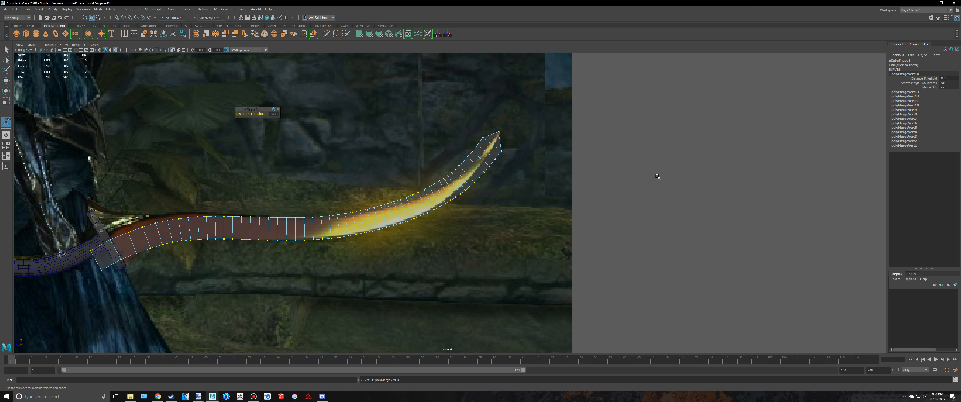
key(space)
key(space)
scroll(481, 194, down, 4)
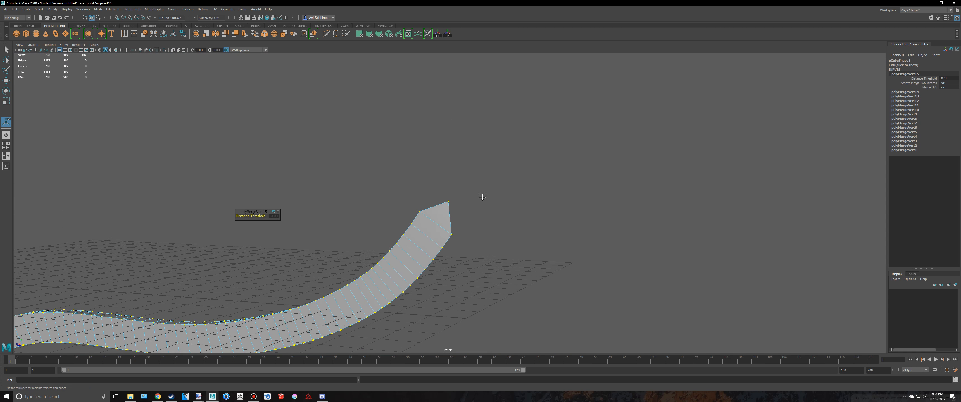
alt+middle_drag(481, 195, 501, 84)
alt+drag(501, 84, 491, 135)
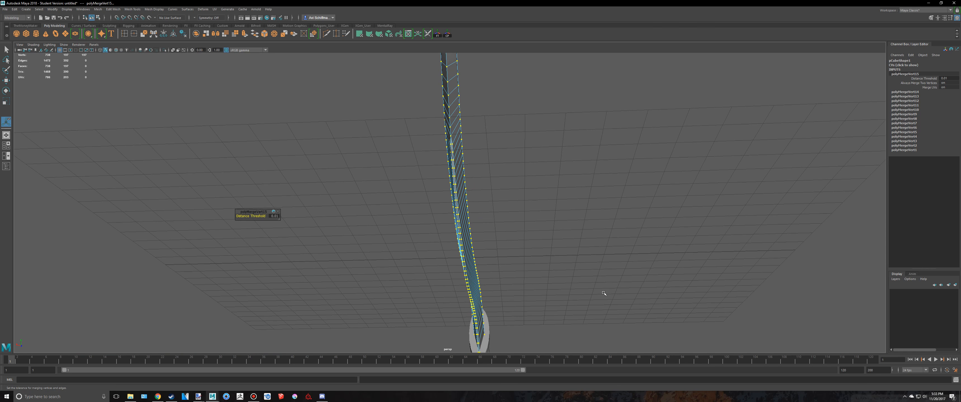
Step: Merge the lower-edge vertex pairs individually in the side view along the curve at the tip end of the glowing section
key(space)
key(space)
scroll(467, 179, up, 6)
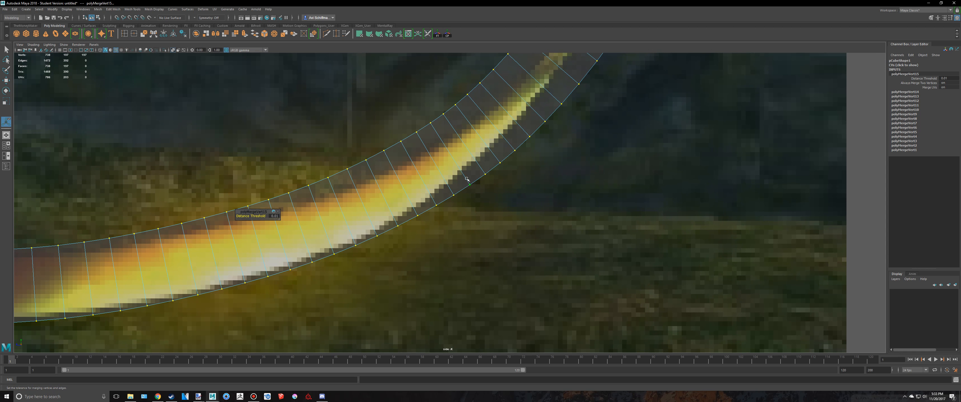
key(space)
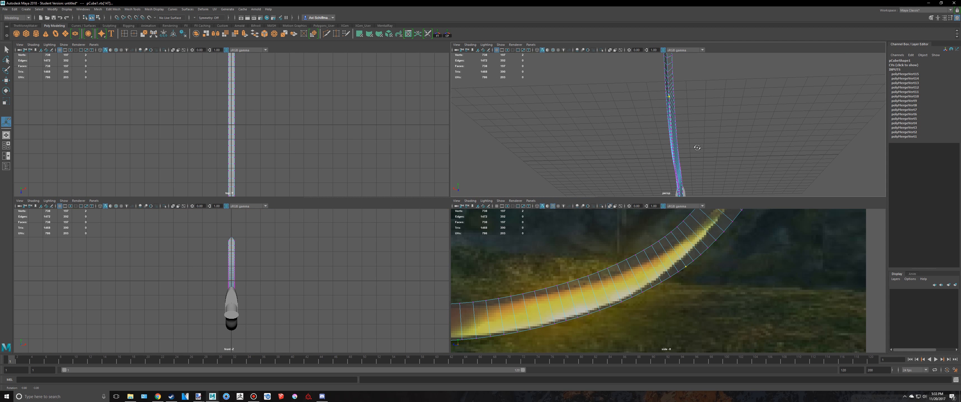
scroll(710, 132, up, 5)
alt+middle_drag(693, 132, 693, 147)
key(g)
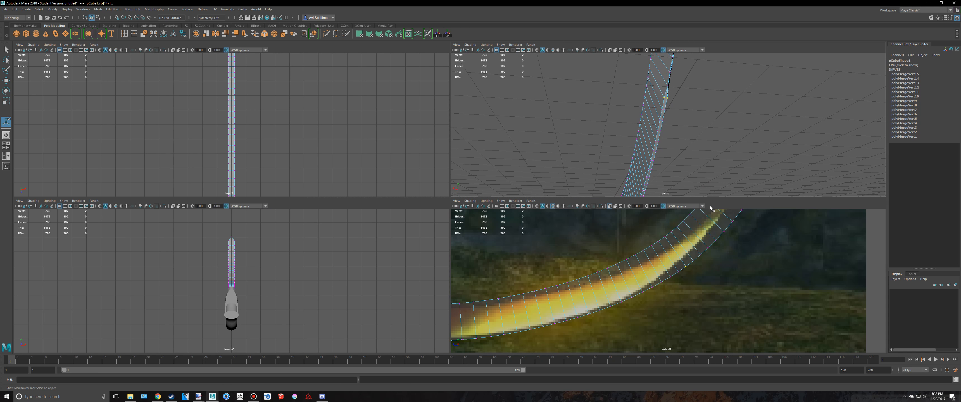
key(space)
scroll(536, 195, up, 2)
drag(466, 166, 448, 175)
key(g)
drag(412, 223, 401, 211)
key(g)
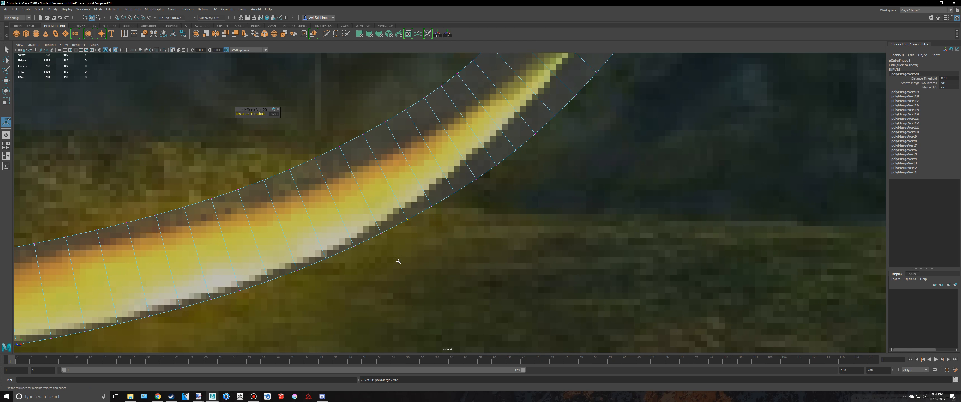
Step: Merge each lower-edge vertex pair through the middle of the blade's glowing section to sharpen the cutting edge
alt+middle_drag(395, 277, 479, 250)
drag(475, 241, 433, 201)
key(g)
drag(435, 268, 382, 198)
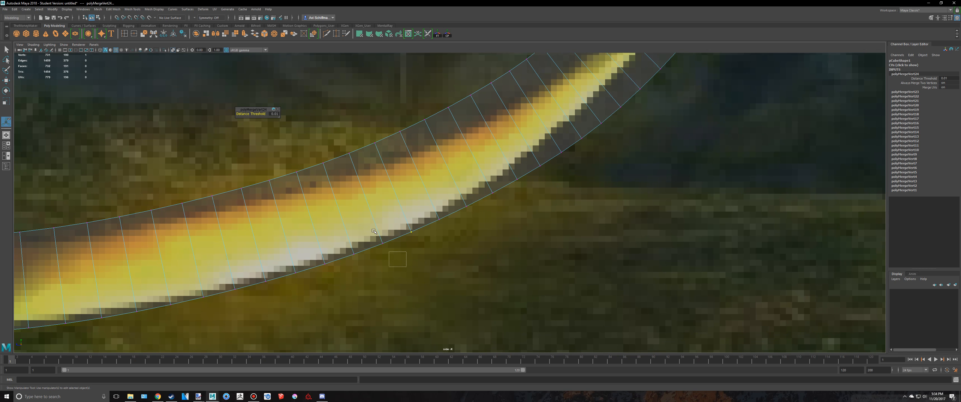
drag(373, 231, 370, 226)
key(g)
alt+middle_drag(381, 272, 441, 244)
drag(436, 246, 399, 209)
key(g)
drag(398, 254, 371, 216)
key(g)
alt+middle_drag(370, 258, 448, 231)
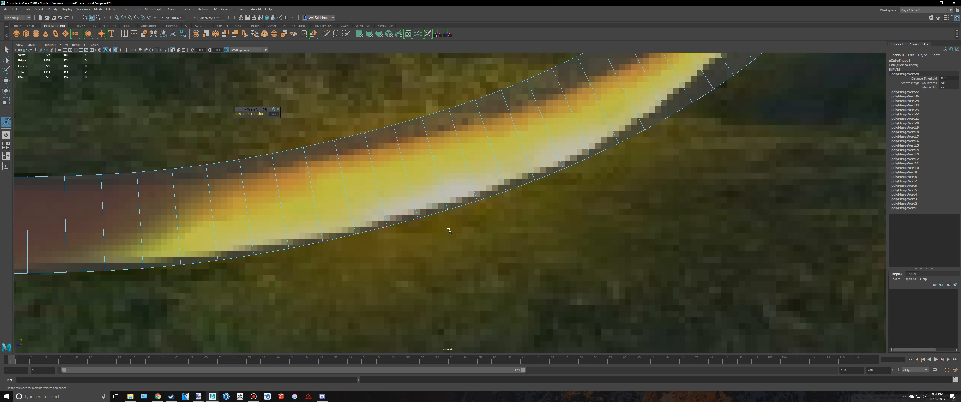
Step: Merge the lower-edge vertex pairs one by one through the hilt-side end of the blade's glowing section
drag(405, 195, 402, 193)
key(g)
drag(404, 247, 373, 211)
key(g)
alt+middle_drag(384, 238, 434, 228)
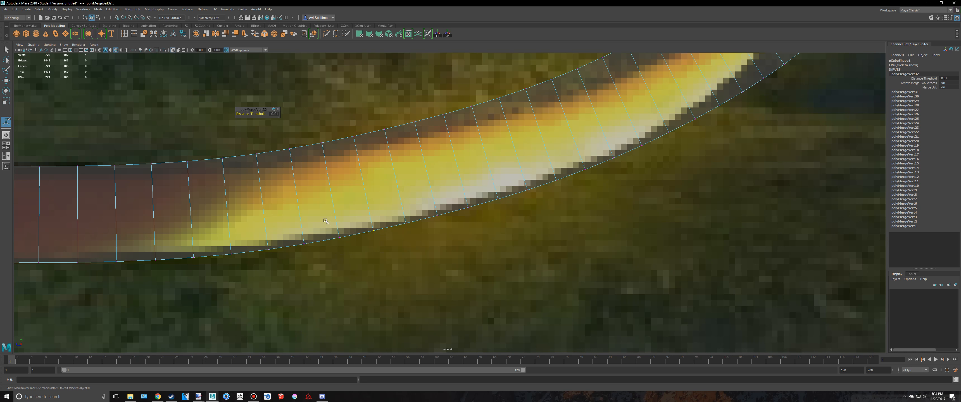
alt+middle_drag(286, 247, 365, 252)
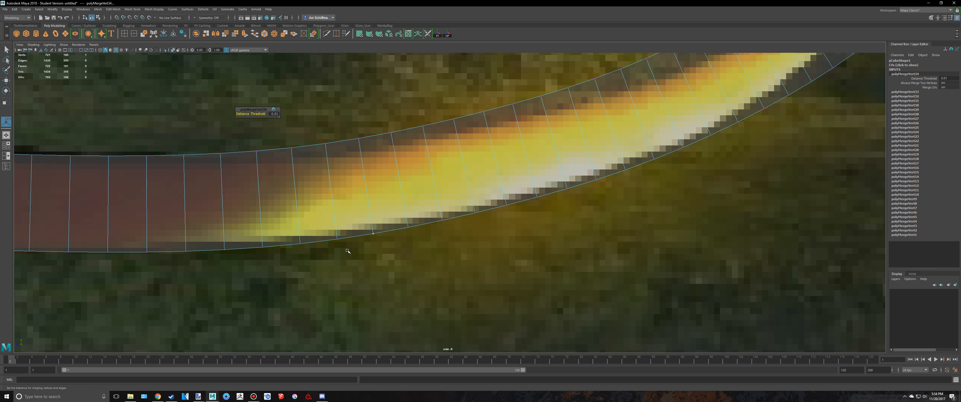
drag(316, 261, 290, 229)
key(g)
alt+middle_drag(336, 257, 415, 265)
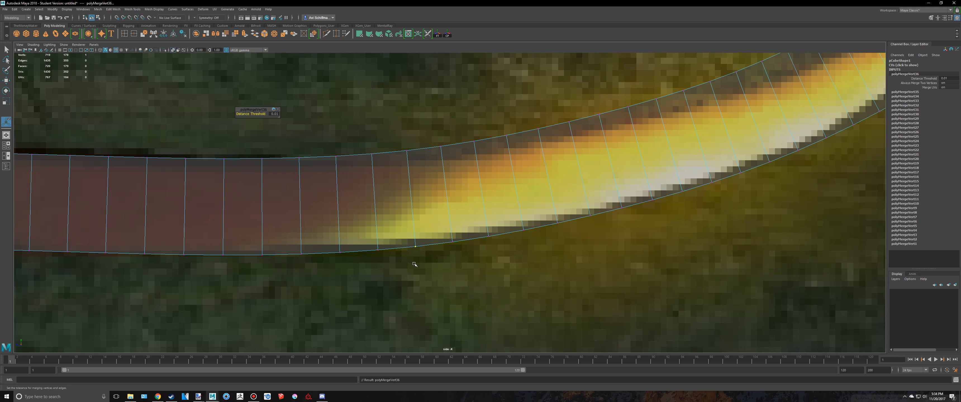
drag(332, 249, 329, 245)
key(g)
alt+middle_drag(314, 271, 369, 268)
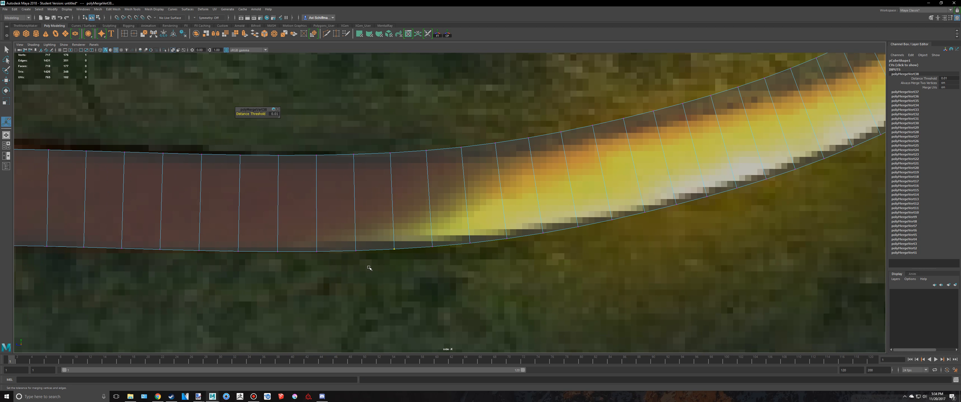
Step: Merge the lower-edge vertex pairs along the straight dark red section of the blade
drag(368, 267, 300, 244)
key(g)
key(g)
alt+middle_drag(296, 270, 350, 263)
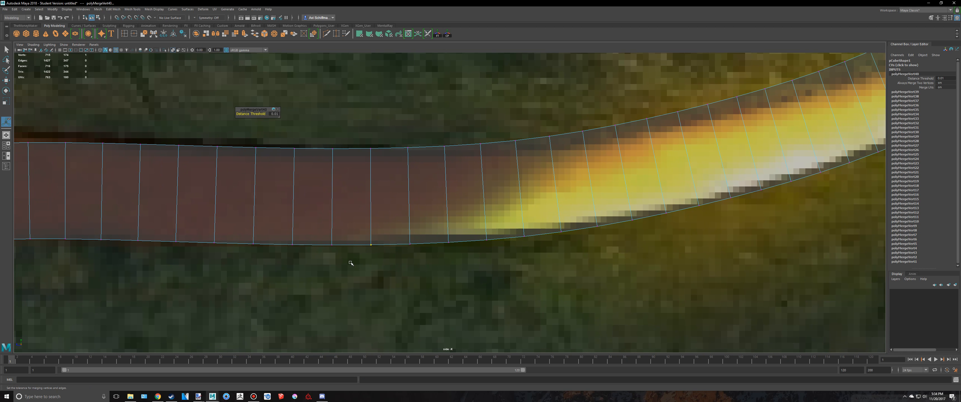
alt+middle_drag(239, 241, 396, 246)
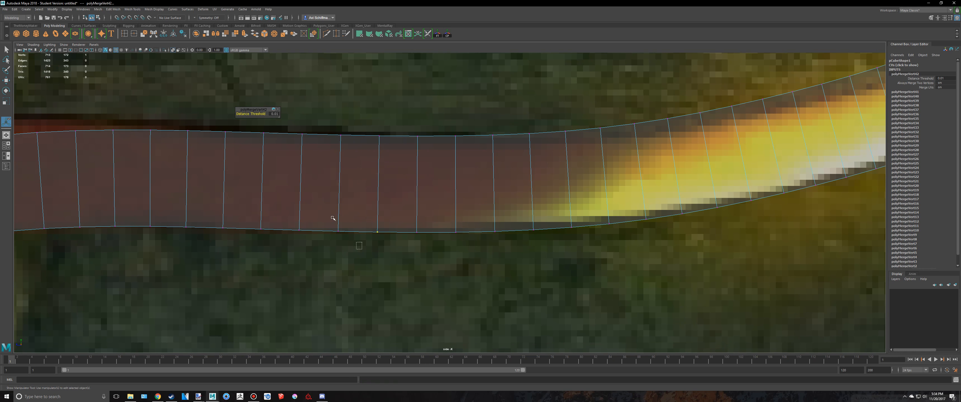
key(g)
alt+middle_drag(289, 226, 382, 254)
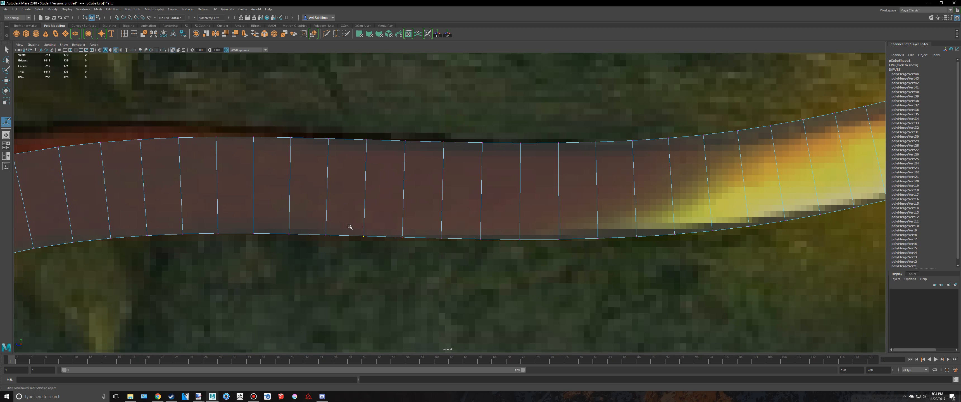
drag(339, 252, 319, 219)
alt+middle_drag(276, 232, 361, 242)
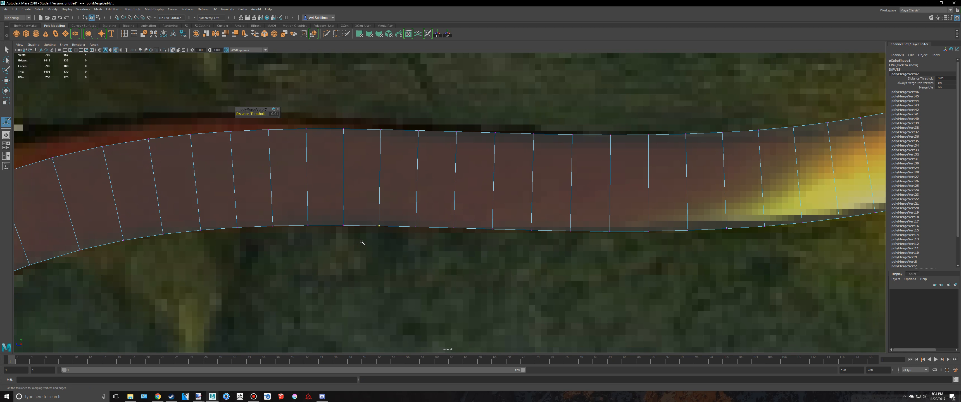
Step: Merge the lower-edge vertex pairs where the dark red section starts curving down toward the guard
drag(339, 214, 335, 212)
key(g)
drag(314, 242, 296, 204)
key(g)
drag(281, 241, 263, 212)
key(g)
alt+middle_drag(201, 218, 279, 218)
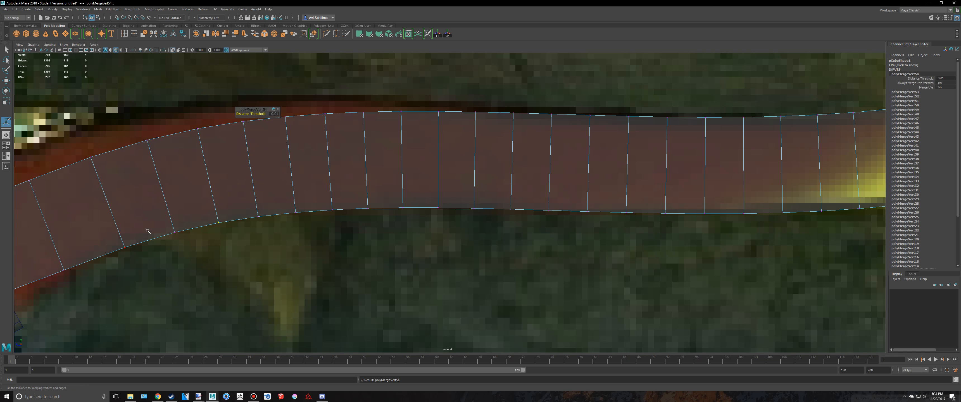
Step: Merge the lower-edge vertex pairs along the blade's last segments up to the guard
alt+middle_drag(149, 231, 259, 199)
drag(314, 215, 272, 190)
key(g)
drag(260, 230, 214, 200)
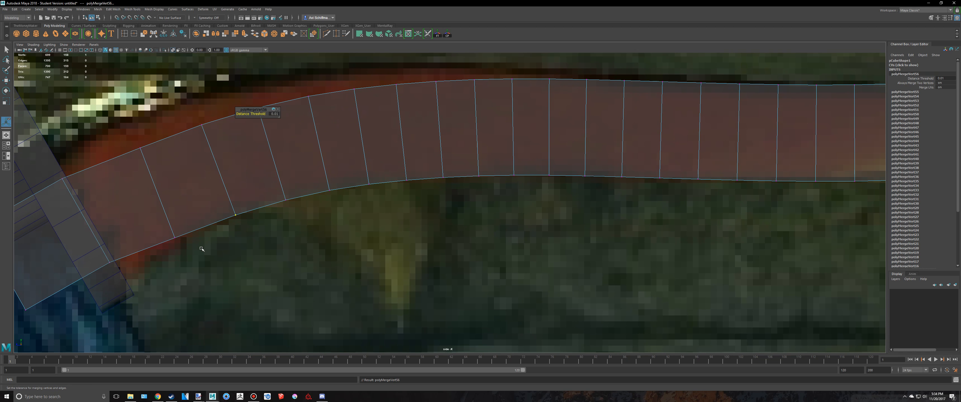
alt+middle_drag(174, 233, 293, 178)
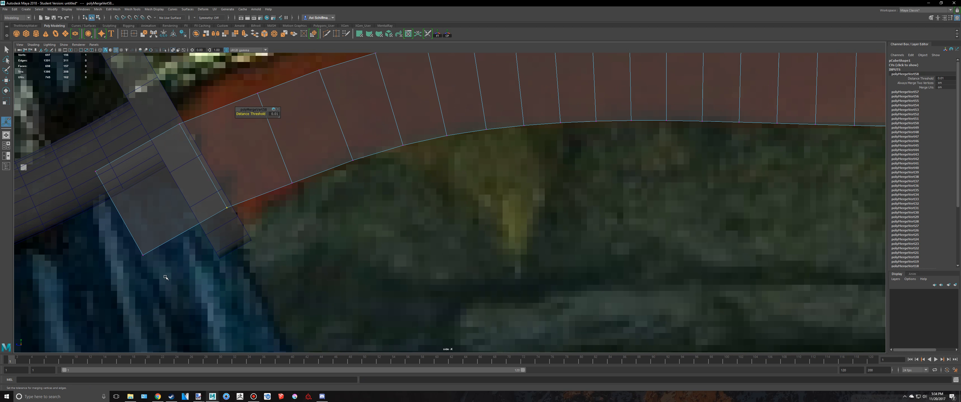
Step: Check the blade's lower edge in the perspective view and merge the remaining unmerged vertex pair
click(253, 397)
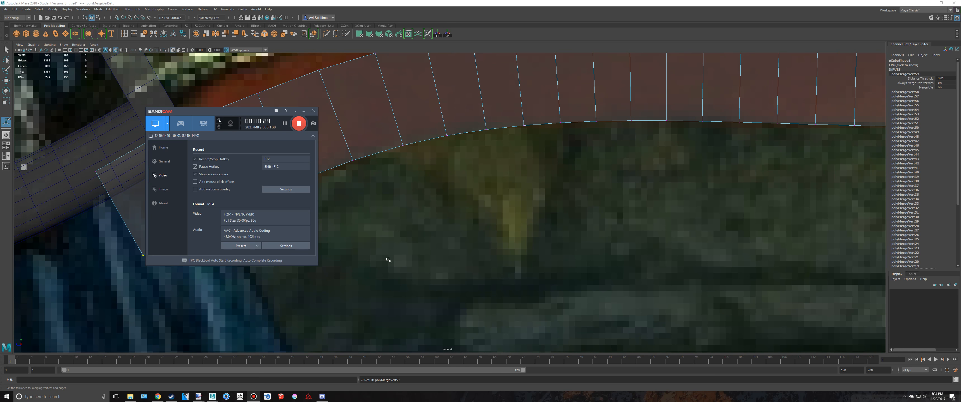
alt+middle_drag(372, 256, 410, 283)
scroll(410, 284, down, 6)
key(space)
key(space)
alt+drag(616, 150, 326, 263)
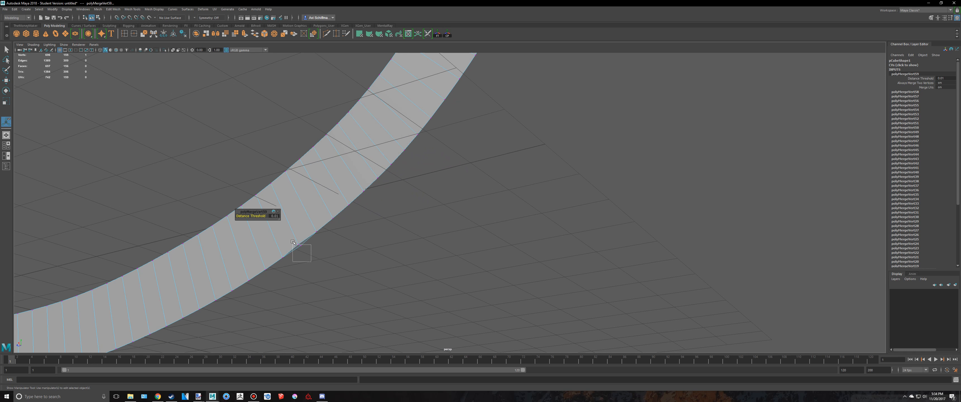
key(g)
drag(293, 242, 350, 266)
Step: Return the blade to object mode, clear the selection, and inspect the whole sword in the perspective view
scroll(347, 242, down, 8)
alt+drag(349, 224, 463, 211)
key(q)
right_drag(495, 133, 530, 117)
click(615, 175)
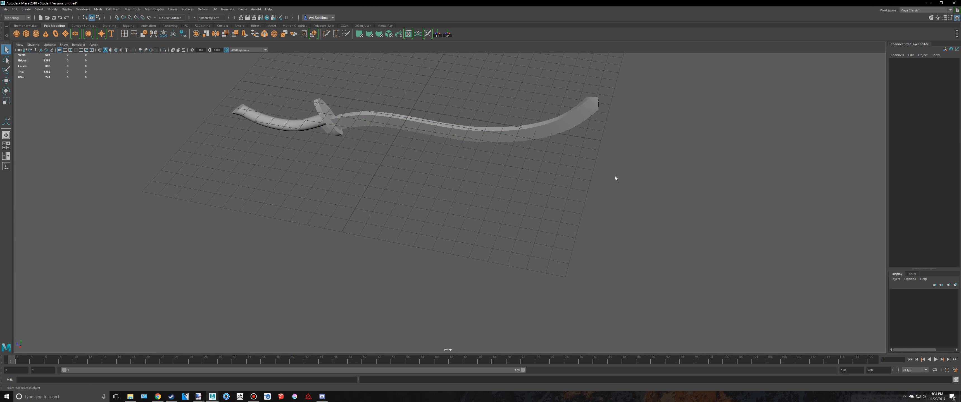
scroll(601, 183, down, 5)
alt+drag(574, 194, 584, 173)
scroll(583, 174, up, 3)
alt+middle_drag(494, 135, 466, 213)
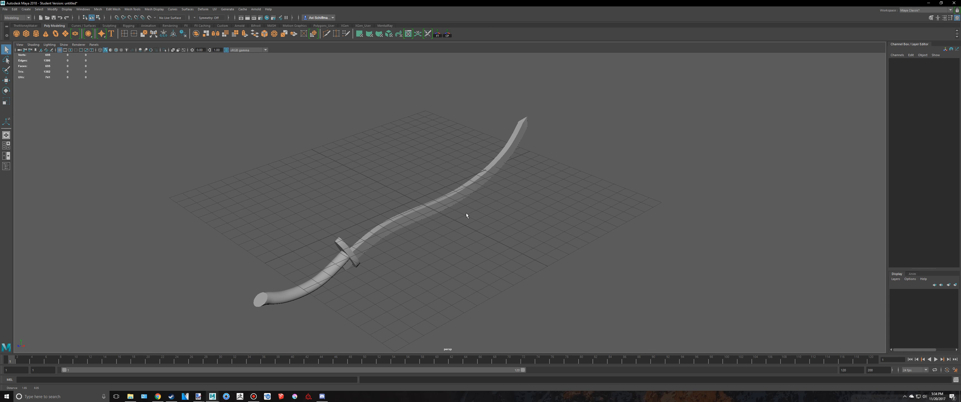
Step: Start saving the scene and choose the Weapons and Shields and Armor folder as its destination
key(ctrl+s)
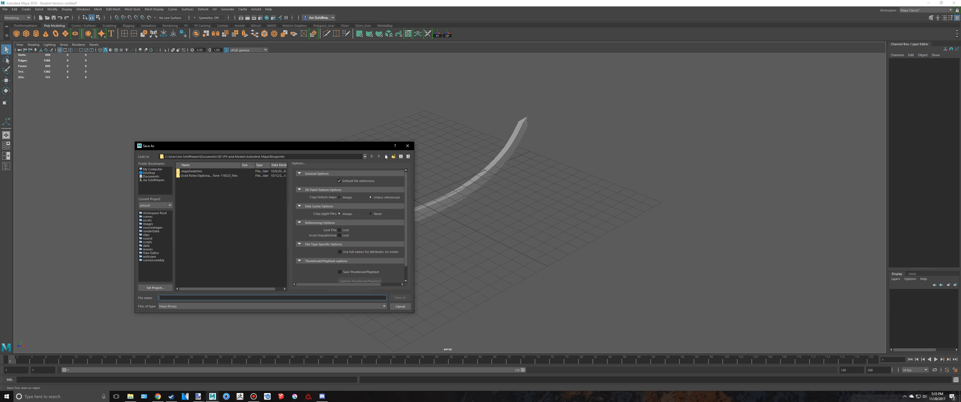
click(385, 156)
double_click(206, 265)
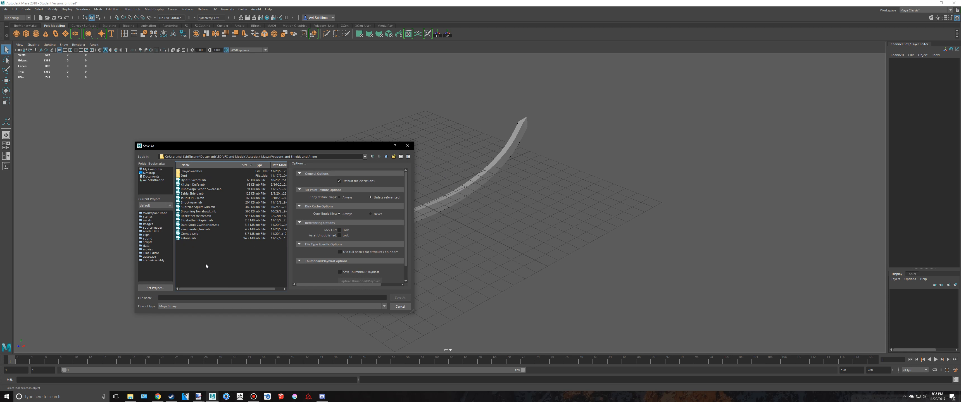
click(203, 298)
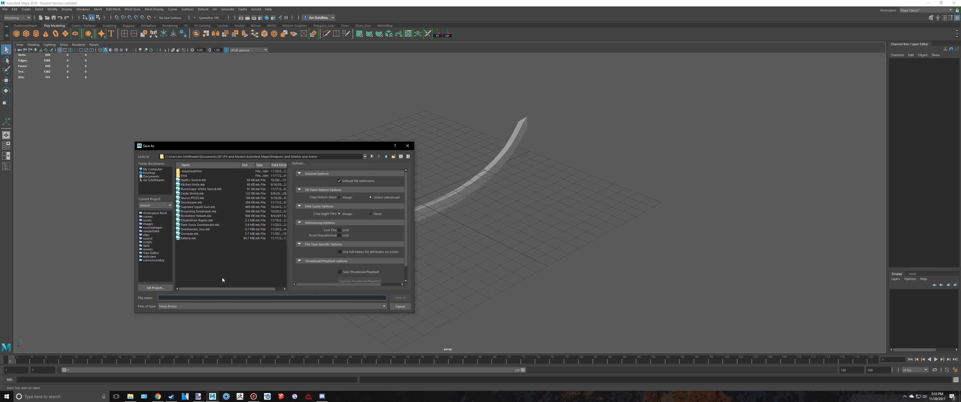
Step: Check the sword's name in the browser's image search and save the Maya scene as Gold Tracer
click(158, 397)
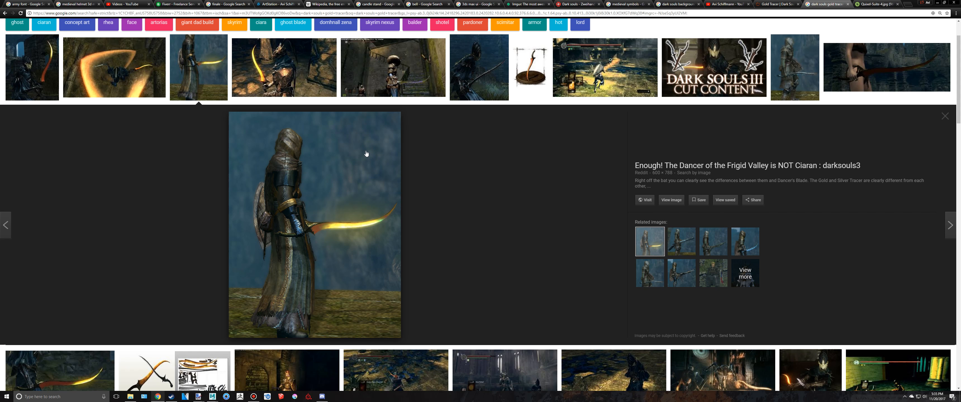
scroll(197, 112, up, 2)
key(alt+Tab)
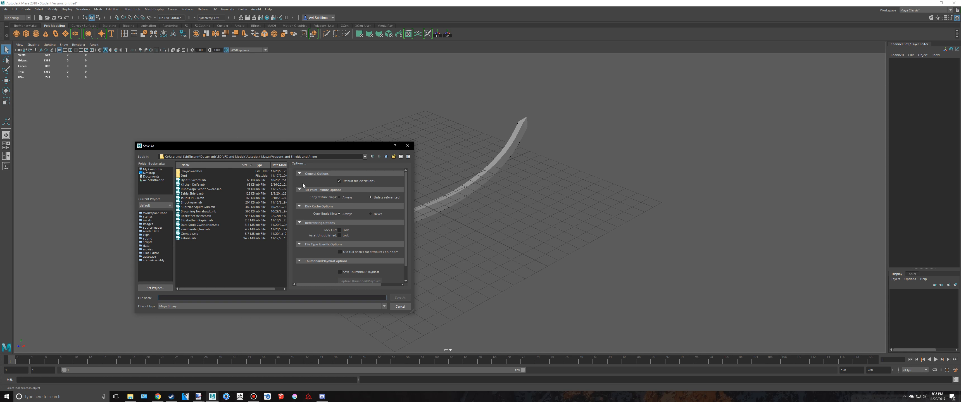
text(Gold Tracer)
key(Return)
click(467, 203)
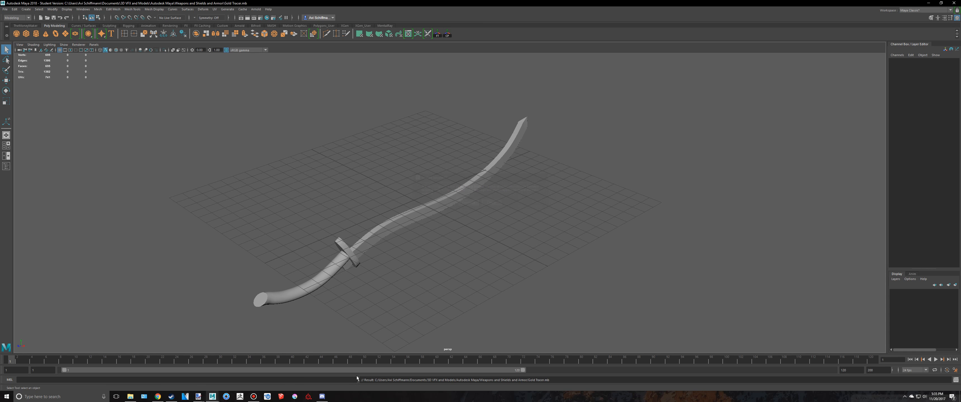